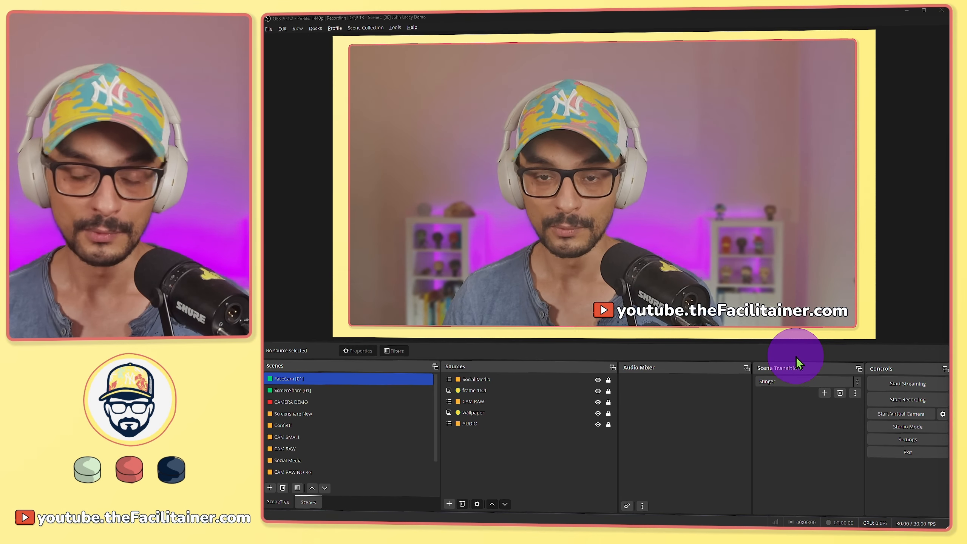
- Switch to the CAMERA DEMO scene and briefly select its CAM RAW source on the canvas to check its bounds
click(429, 413)
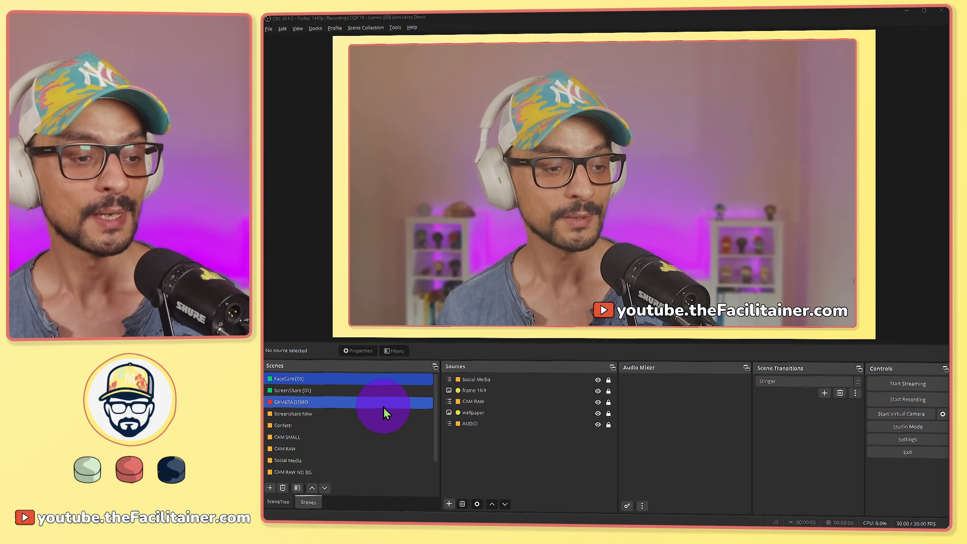
click(383, 407)
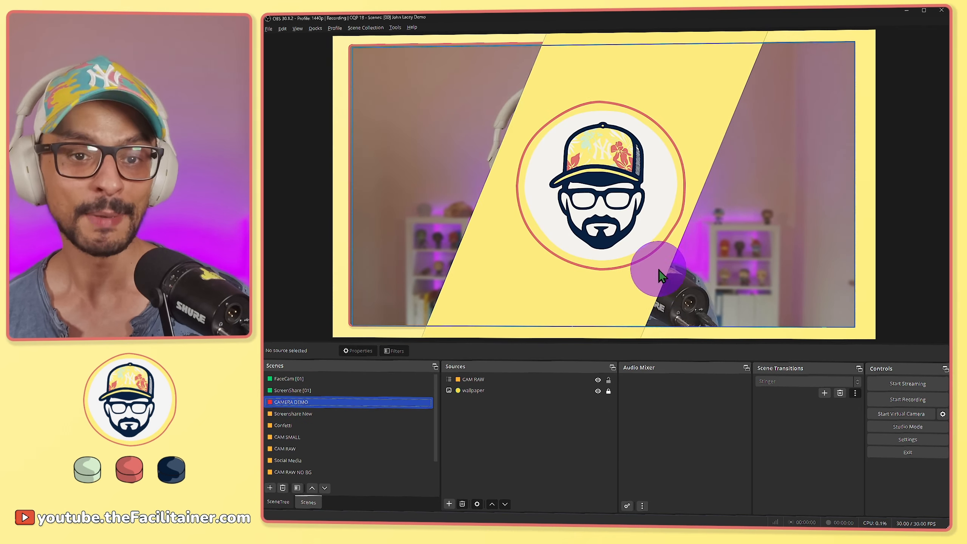
click(691, 250)
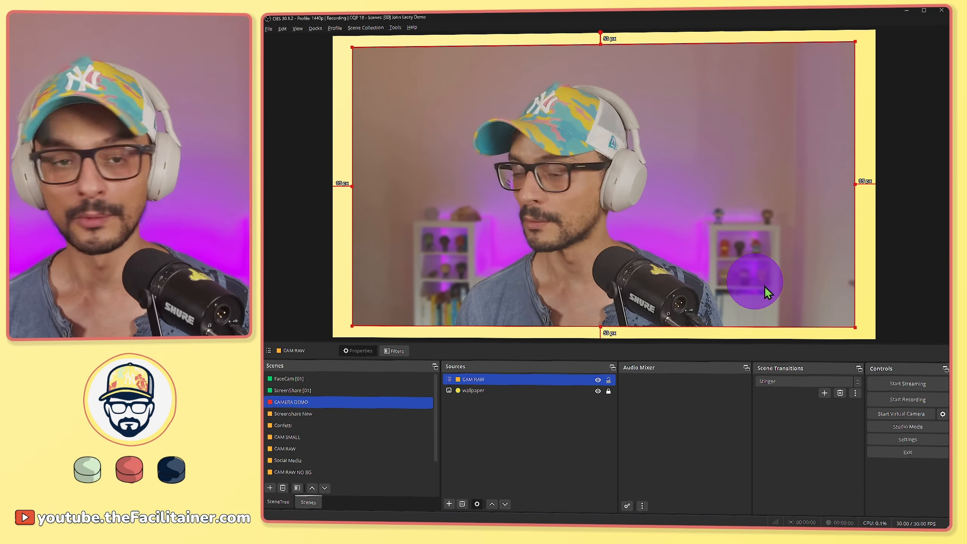
click(870, 313)
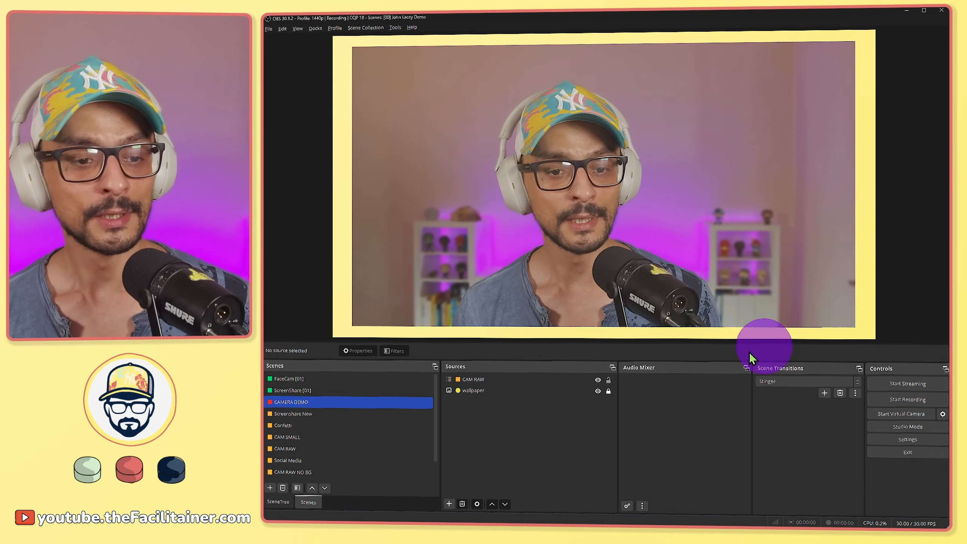
- Open the filters of the CAMERA DEMO scene and move their window clear of the camera preview
click(366, 404)
right_click(367, 404)
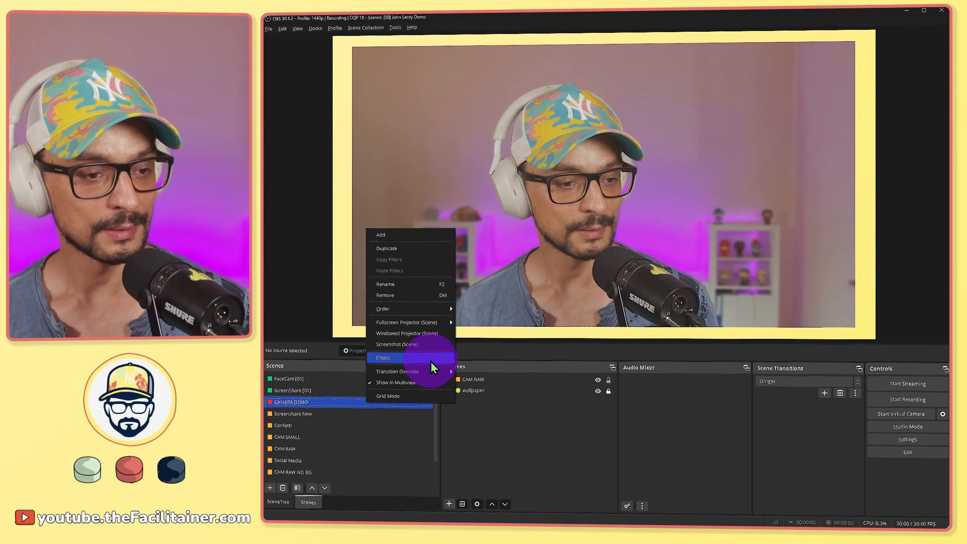
click(425, 355)
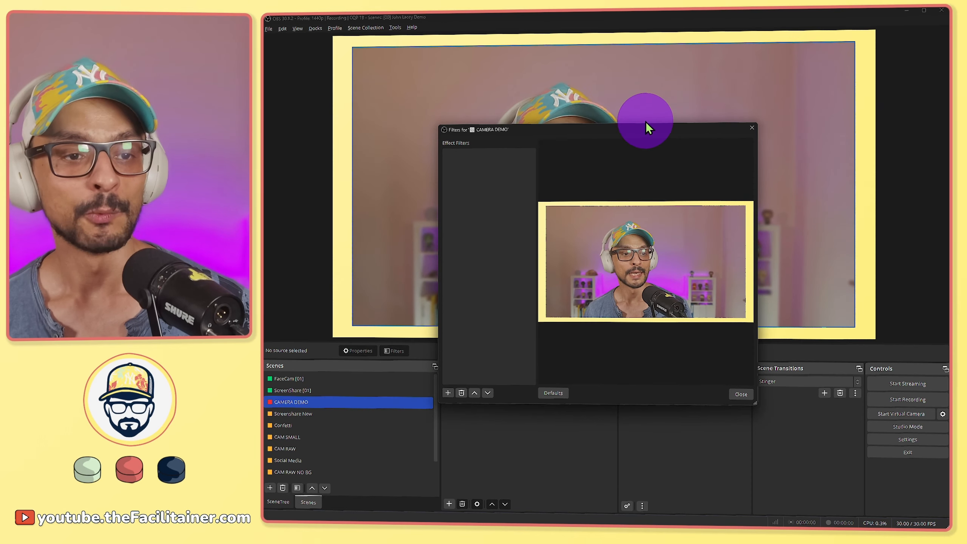
key(Escape)
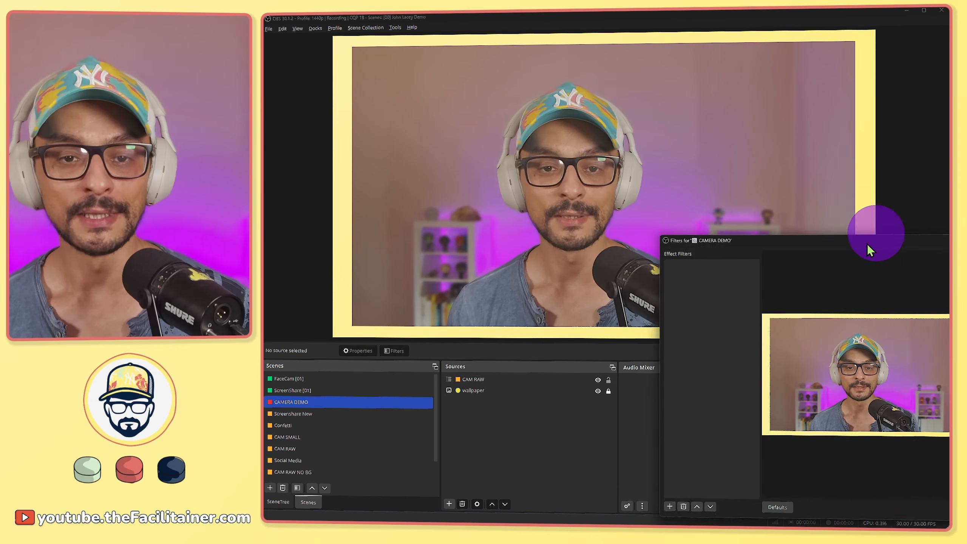
drag(867, 243, 643, 337)
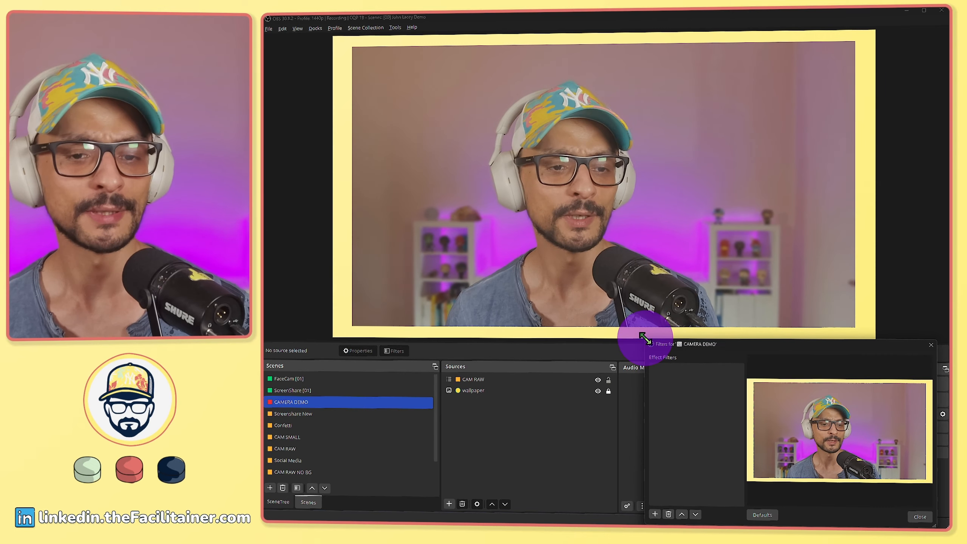
- Add a Move Source filter named BIG to the CAMERA DEMO scene
click(730, 218)
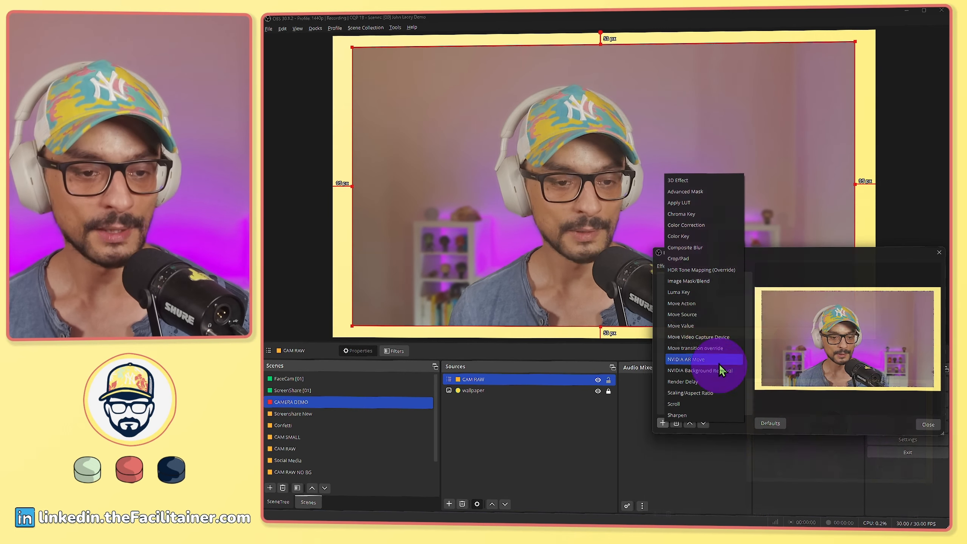
click(710, 310)
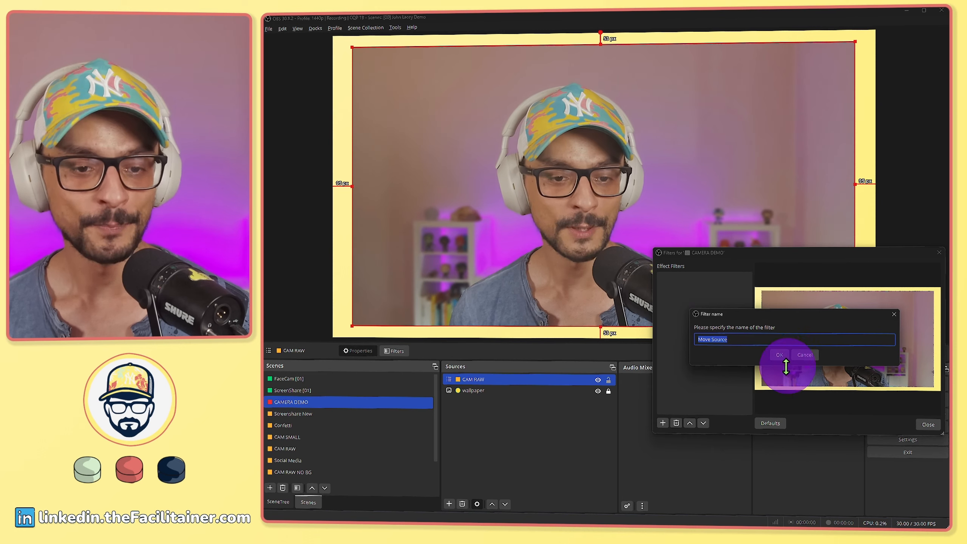
text(BIG)
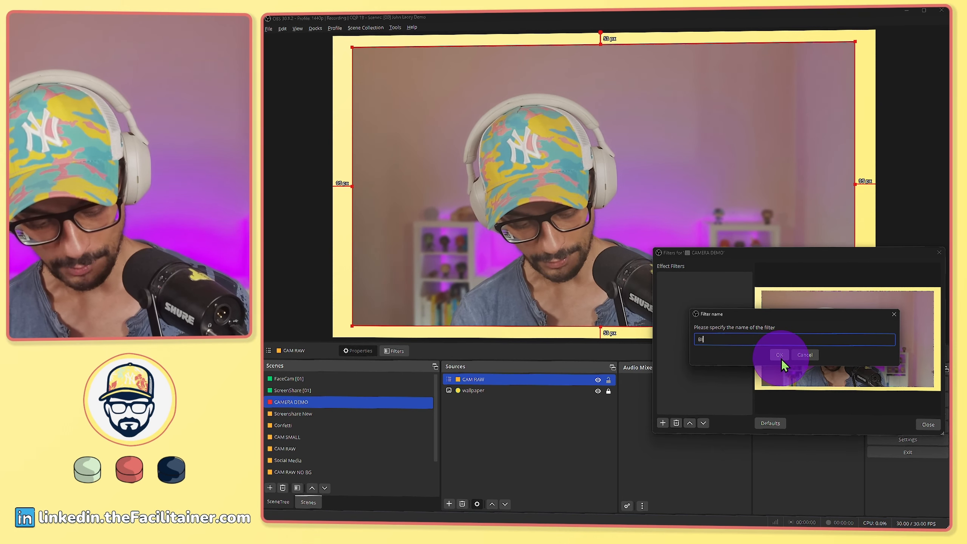
click(781, 358)
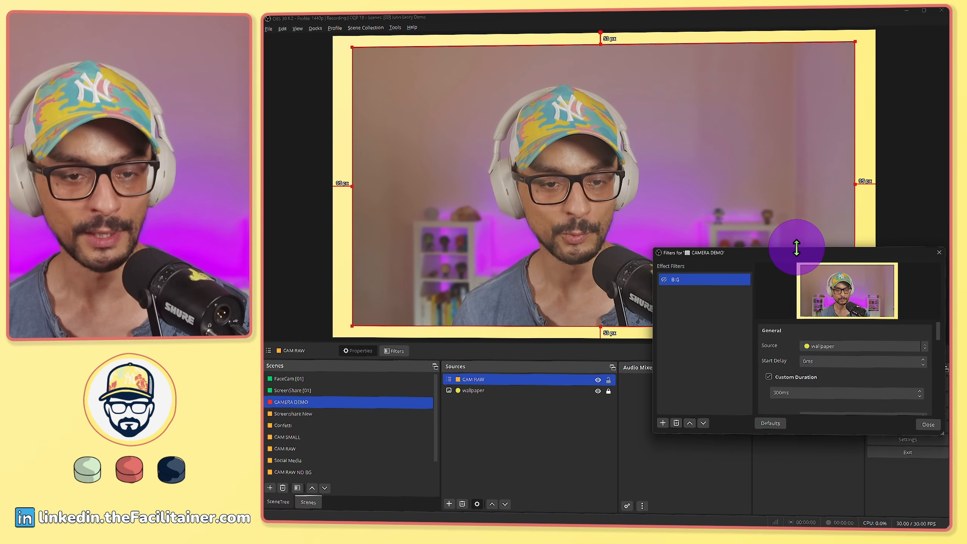
- Set the BIG filter's source to CAM RAW so it holds the full-size camera transform
drag(797, 247, 811, 86)
click(848, 208)
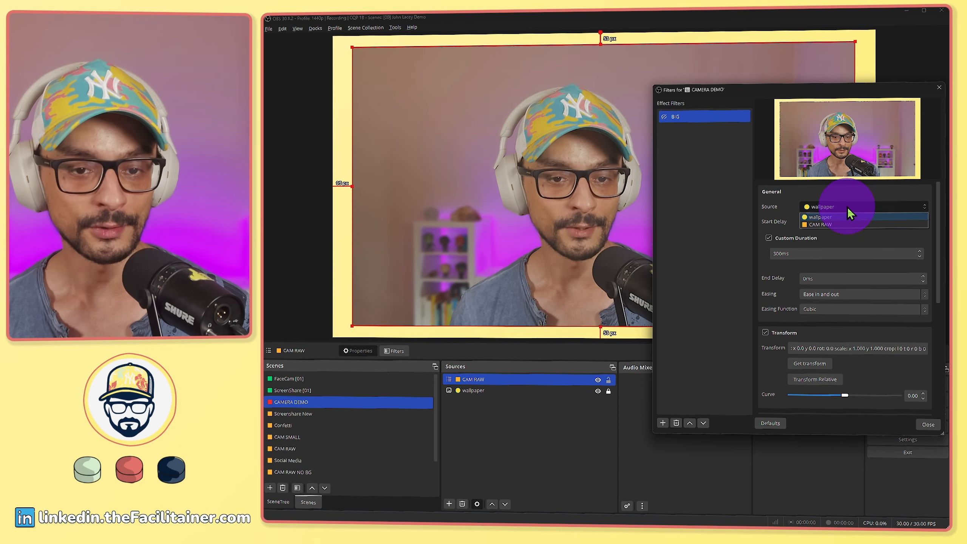
click(851, 224)
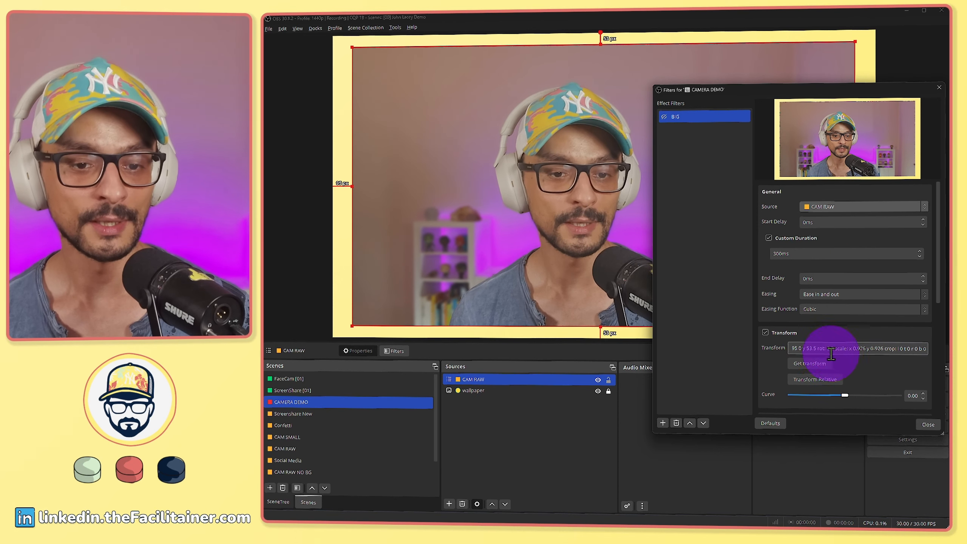
click(674, 118)
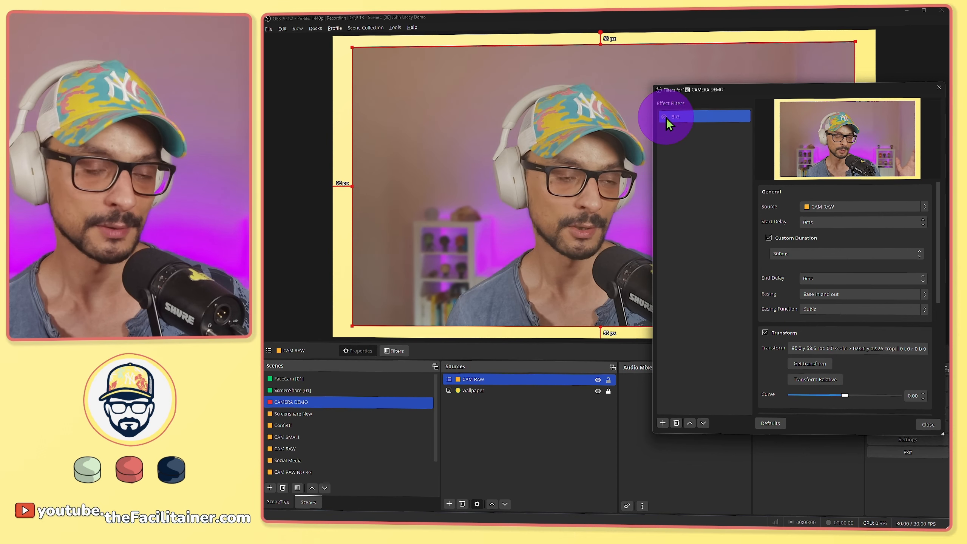
- Duplicate the BIG filter and name the copy SMALL
drag(804, 90, 769, 167)
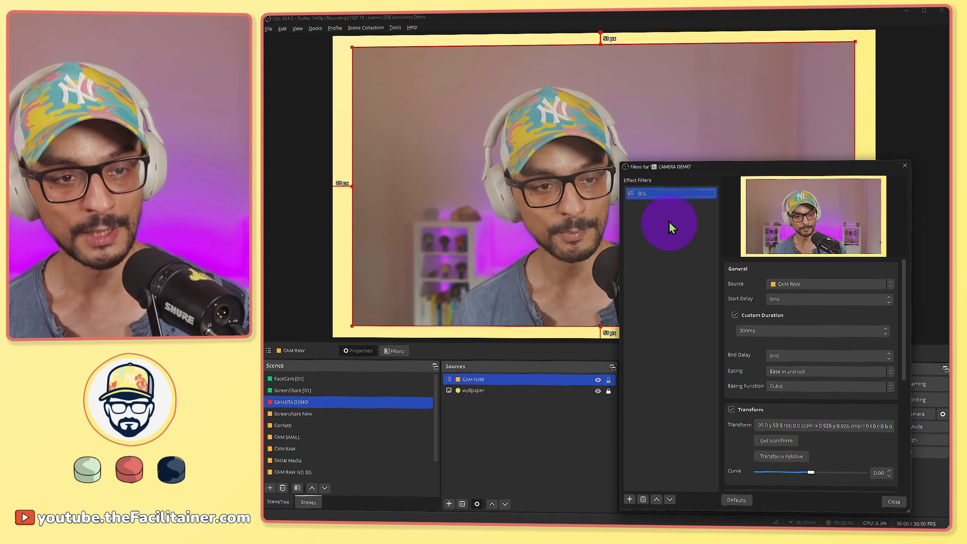
right_click(668, 197)
click(693, 213)
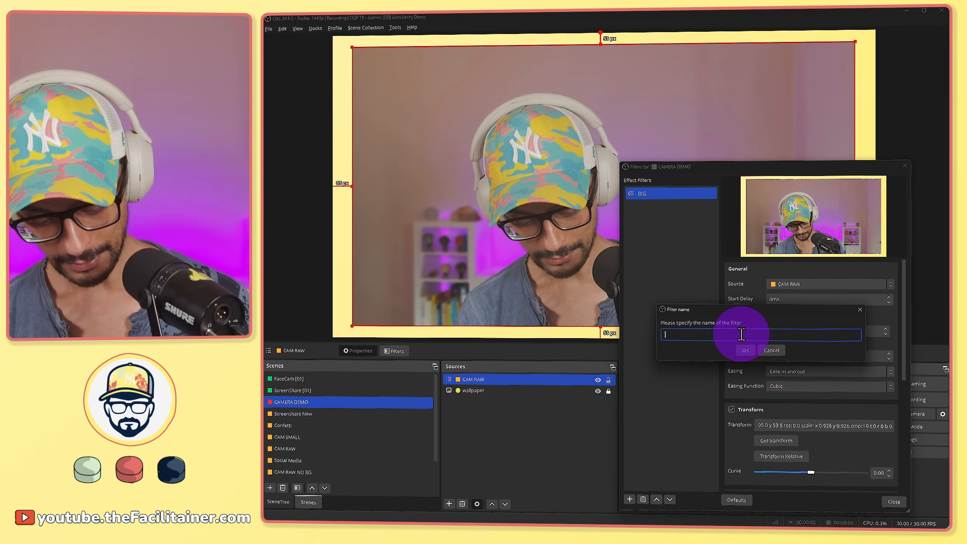
text(sMALL)
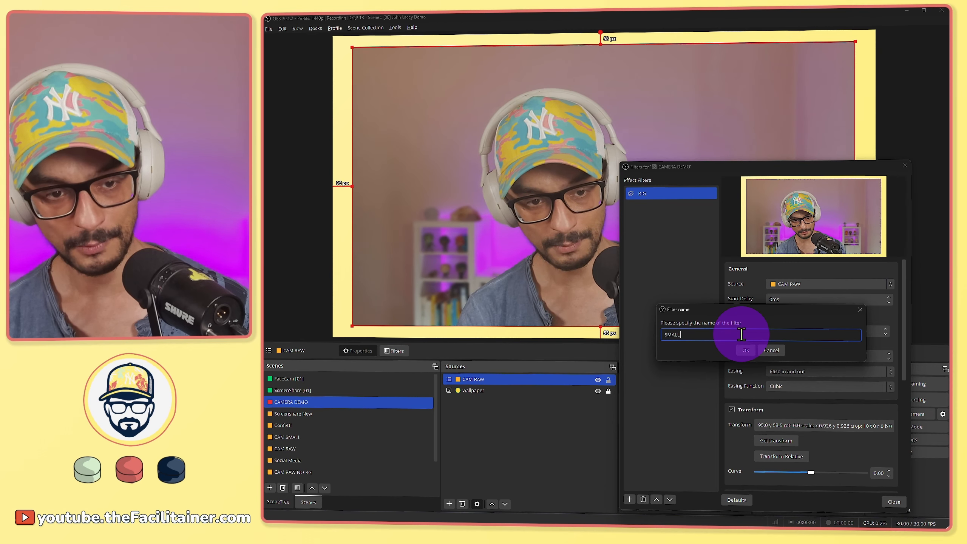
key(Return)
click(700, 104)
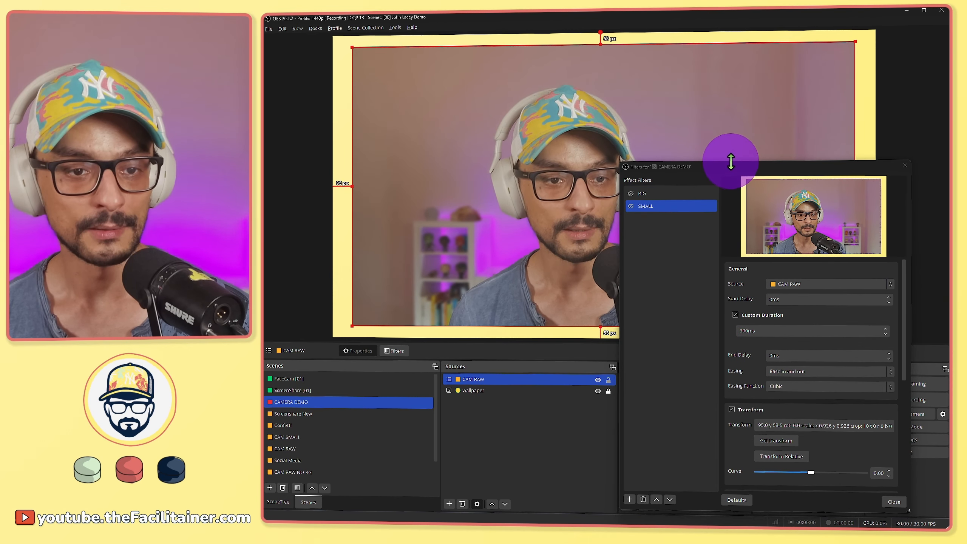
- Shrink the CAM RAW source to about 0.18 scale in the upper-left corner of the canvas
drag(730, 162, 740, 362)
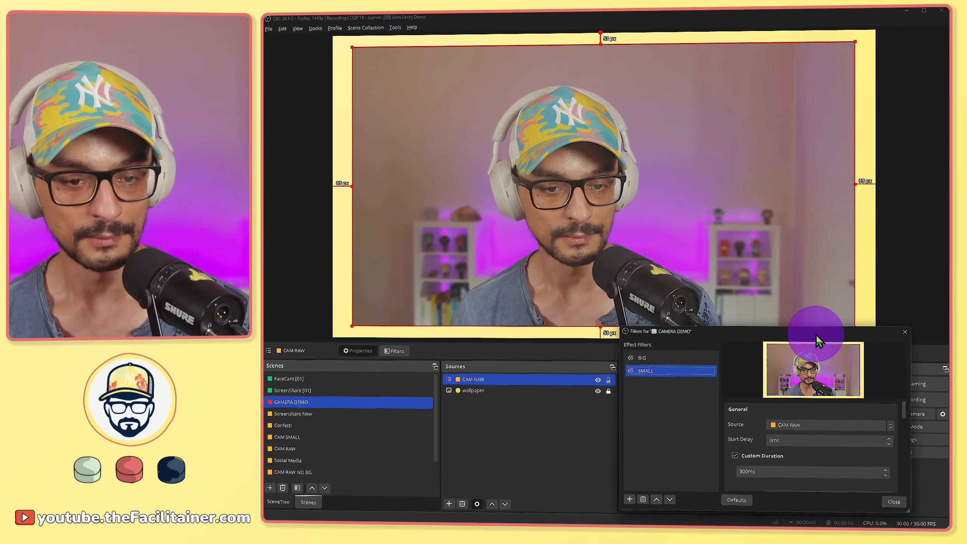
drag(817, 334, 724, 336)
drag(855, 325, 447, 100)
- Capture the shrunken CAM RAW source's current transform in the SMALL filter
drag(656, 337, 726, 109)
click(407, 68)
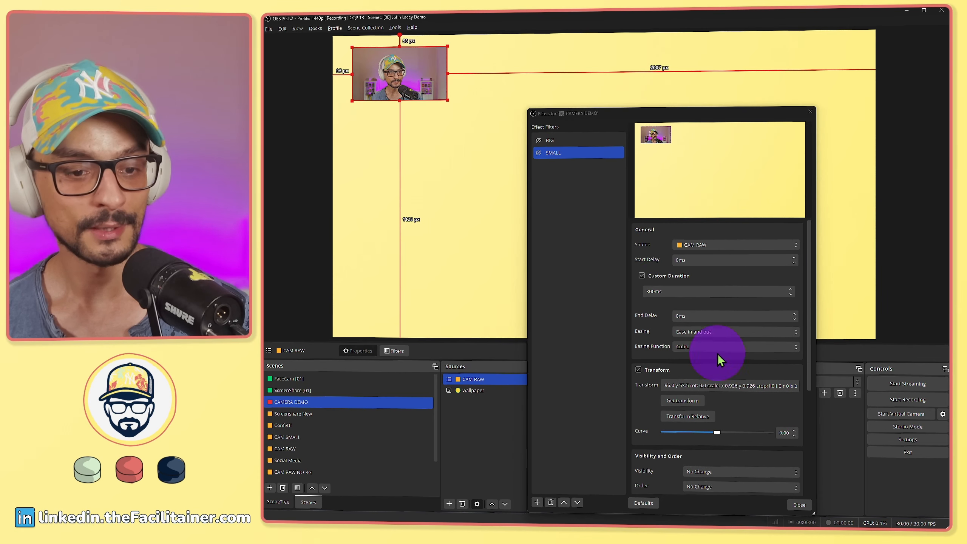
click(690, 404)
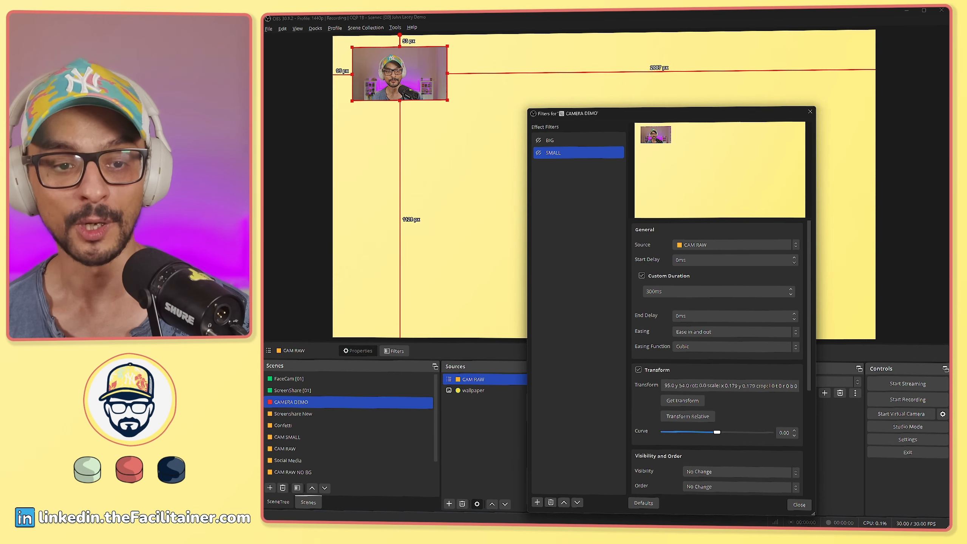
click(543, 150)
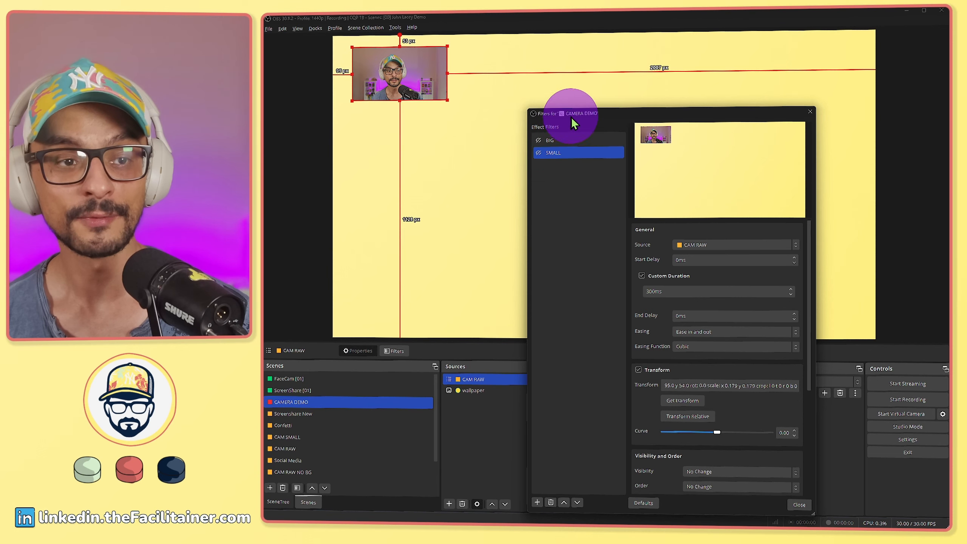
- Trigger the BIG and SMALL filters in alternation to test the camera's move between both sizes
drag(573, 108, 585, 344)
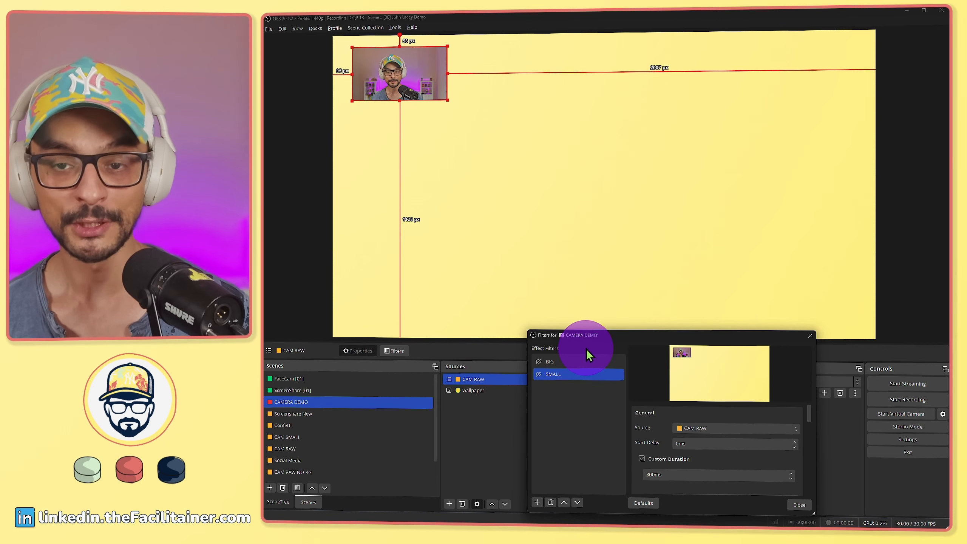
ctrl+click(573, 362)
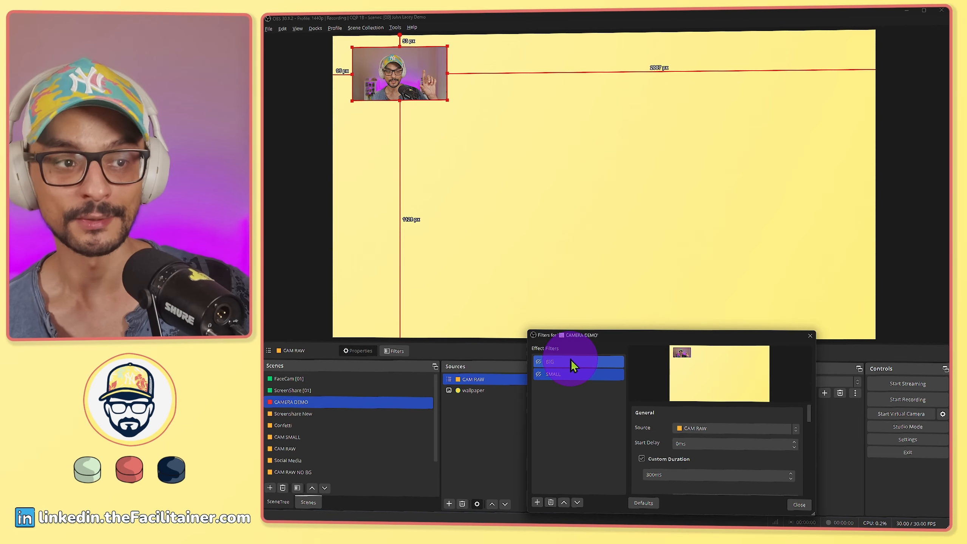
click(539, 362)
click(538, 375)
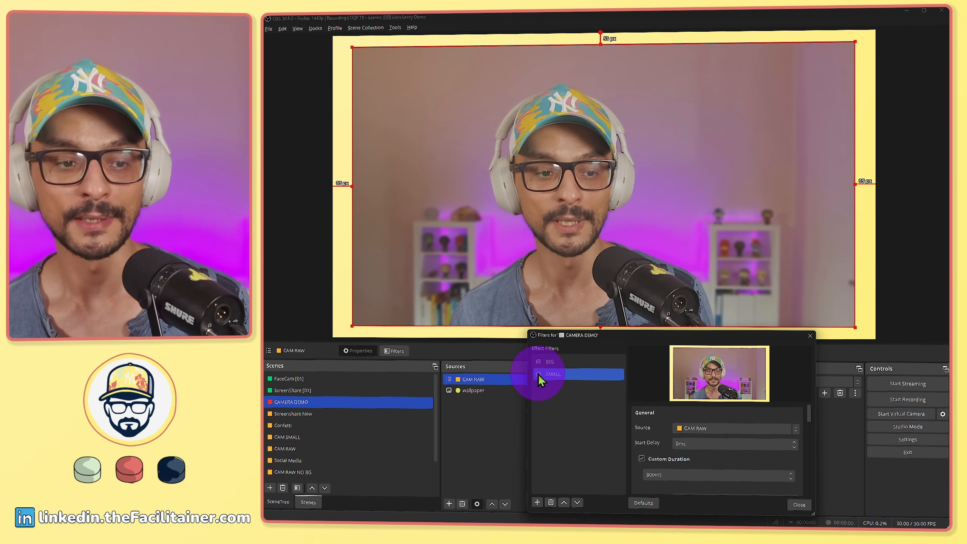
click(538, 374)
click(538, 364)
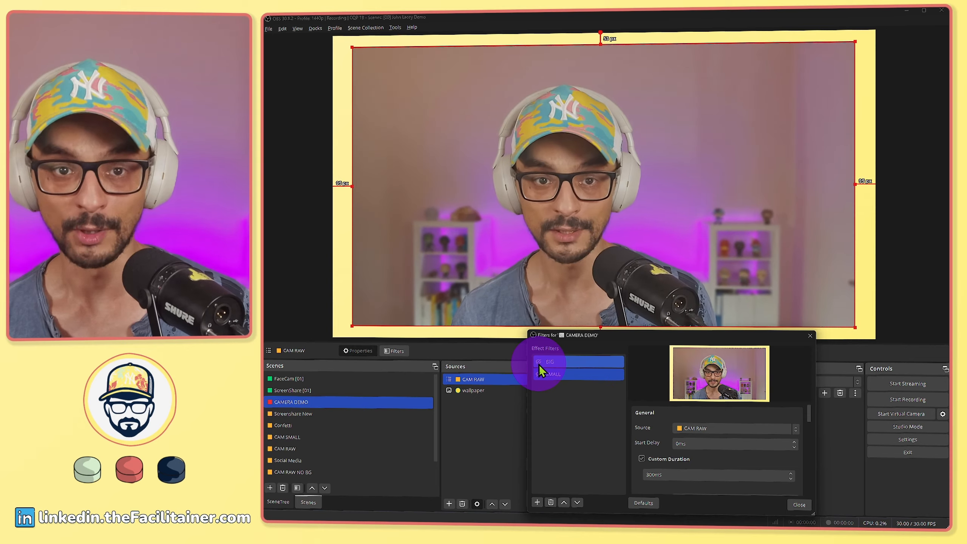
click(537, 376)
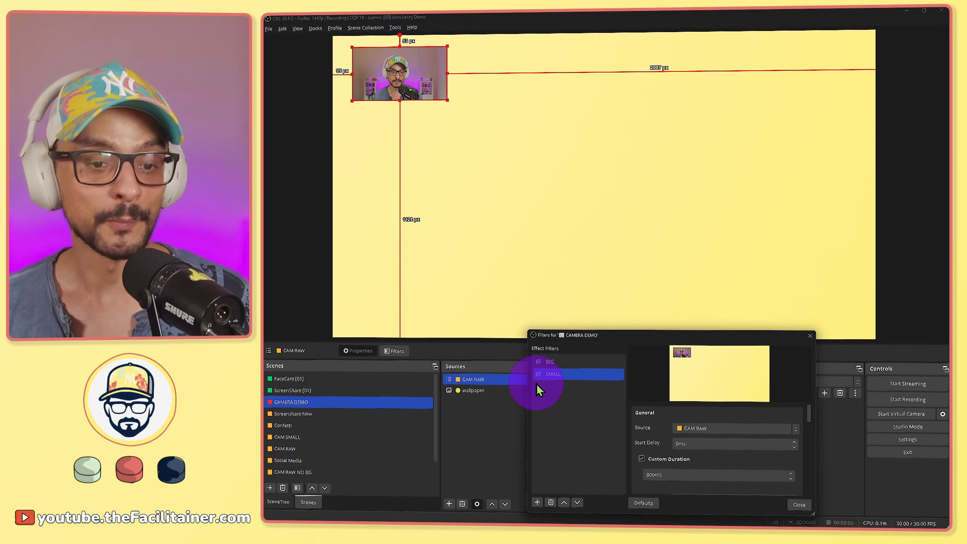
- Enlarge the filters window and duplicate the SMALL filter under the name MEDIUM
drag(602, 336, 625, 275)
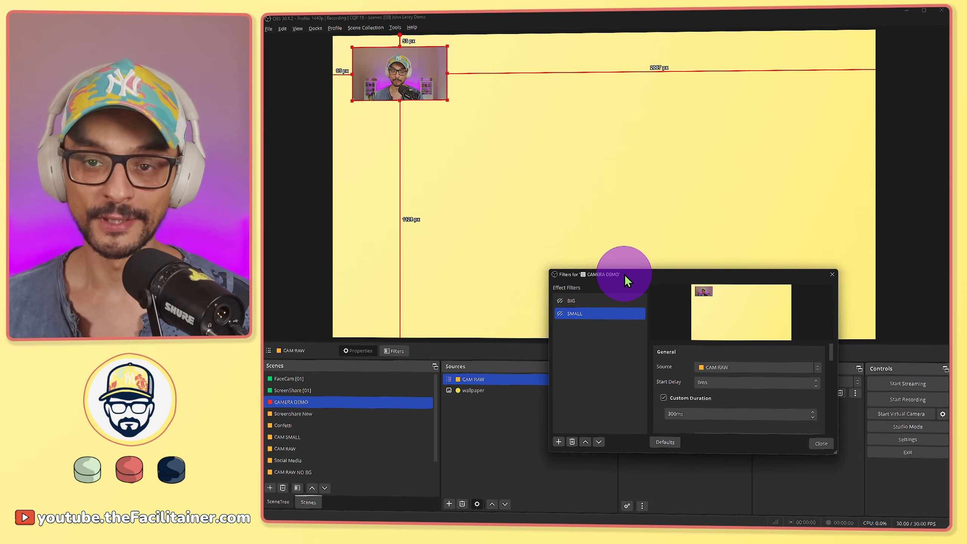
drag(628, 275, 658, 267)
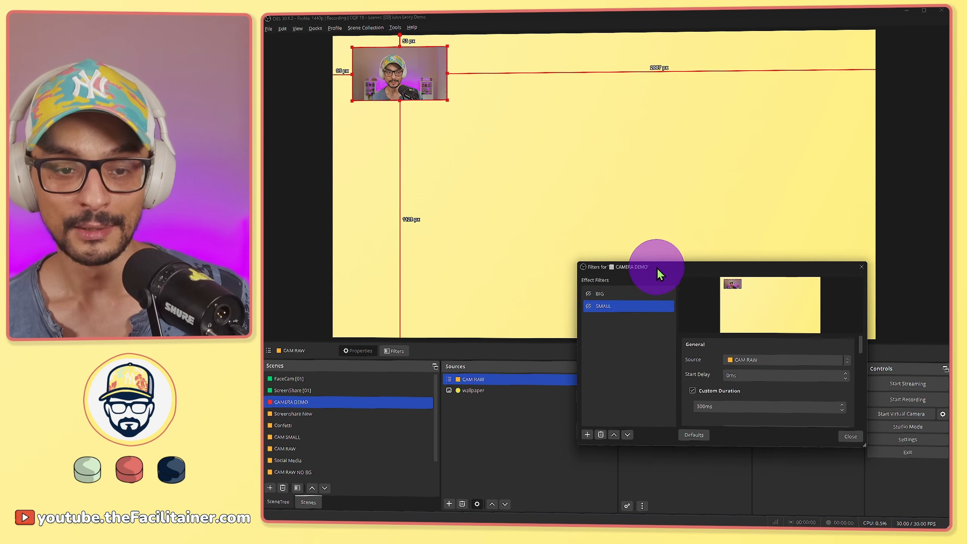
drag(663, 448, 669, 504)
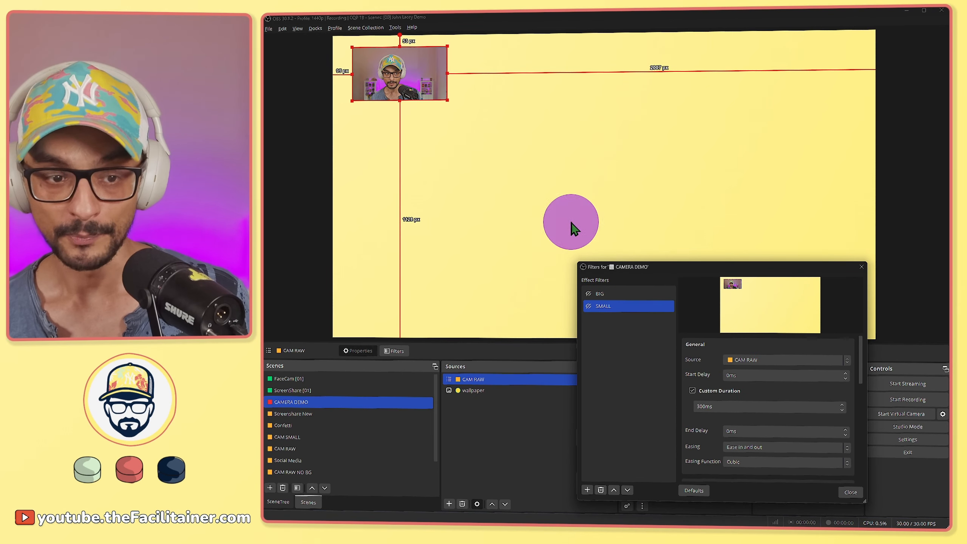
click(602, 308)
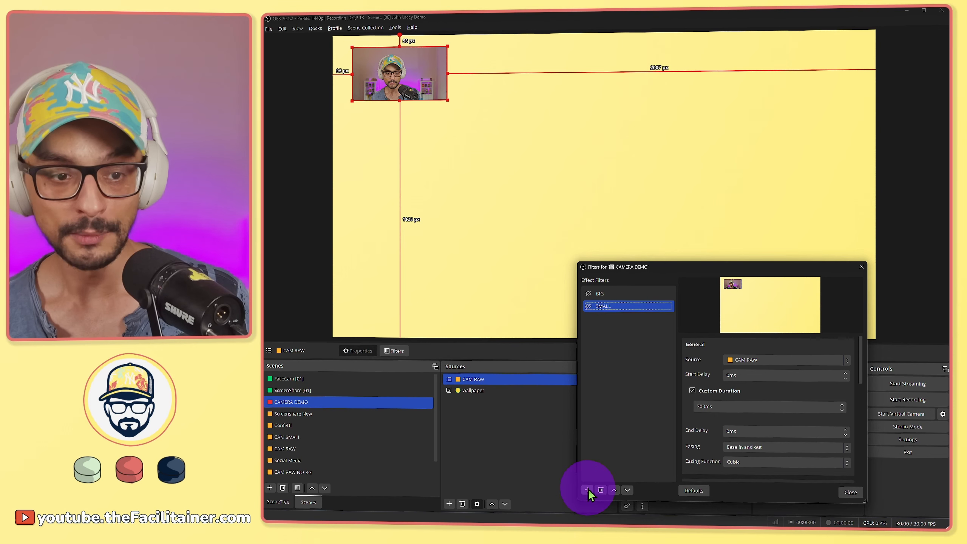
right_click(635, 311)
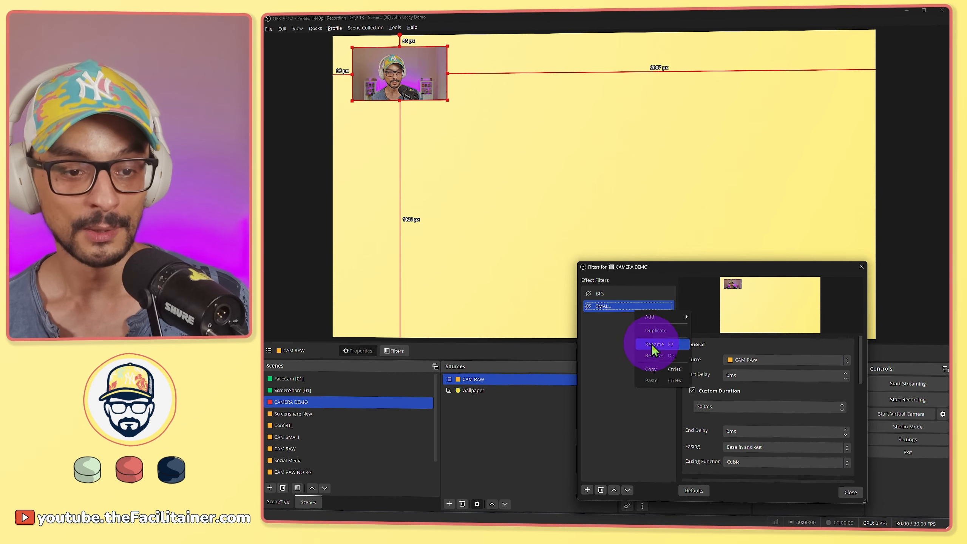
click(653, 331)
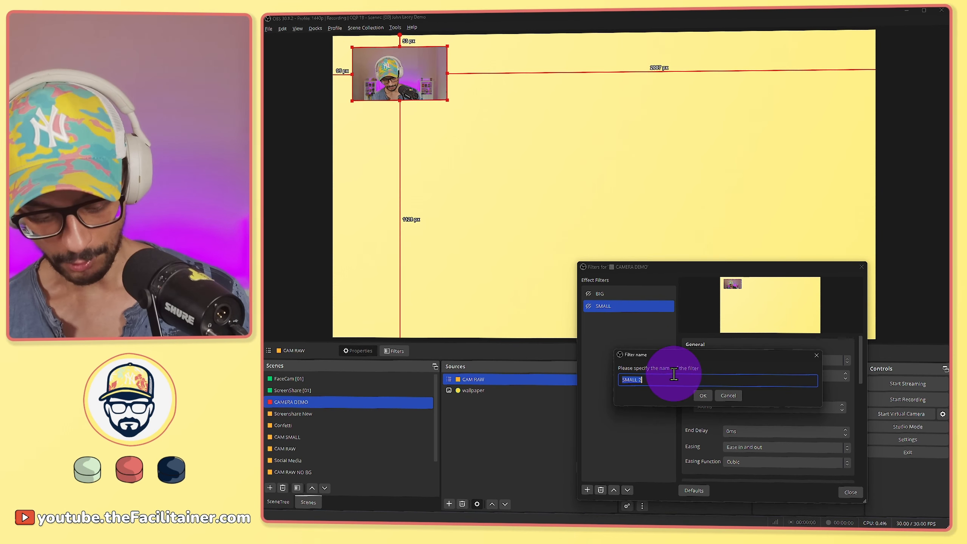
key(Return)
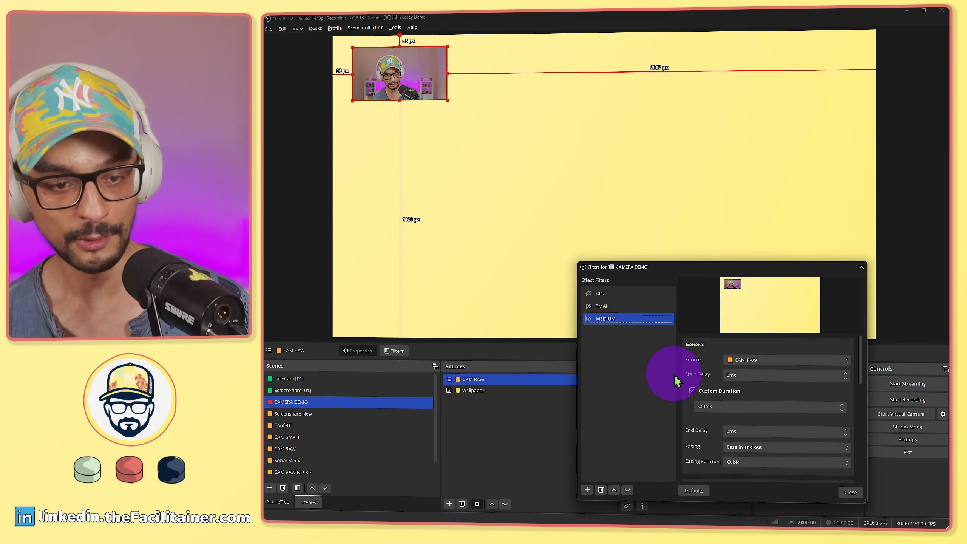
- Move the MEDIUM filter above SMALL and enlarge the CAM RAW source to about 0.46 scale from its upper-left corner
click(613, 492)
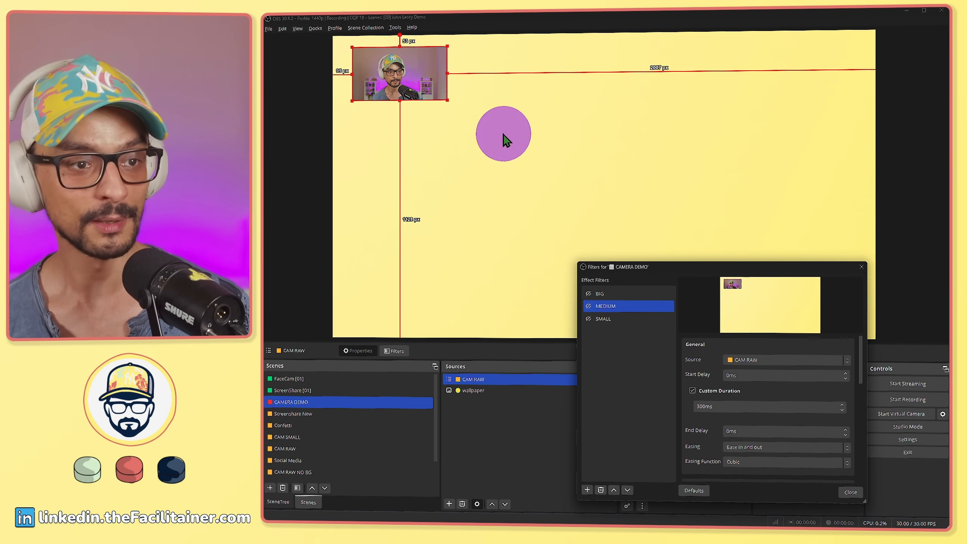
drag(447, 102, 555, 187)
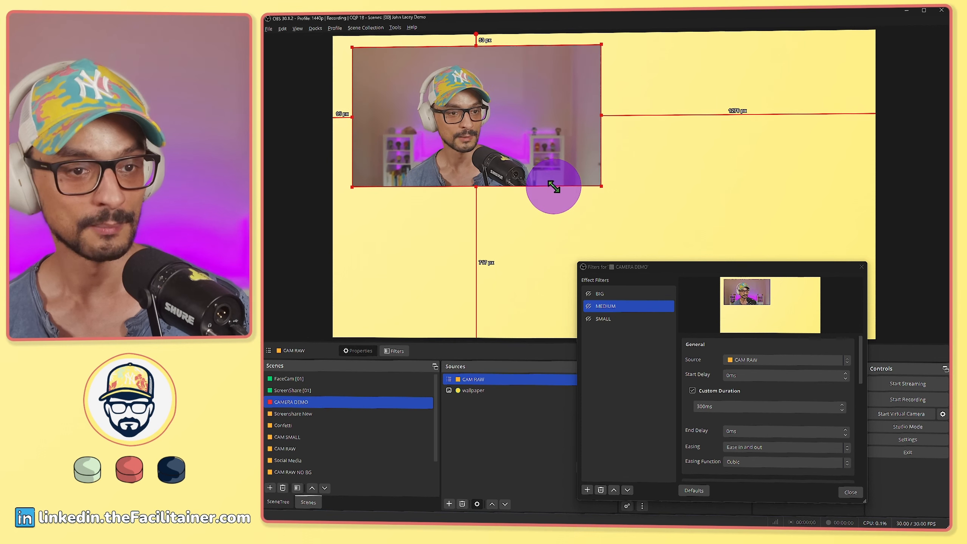
- Capture the enlarged CAM RAW source's transform in the MEDIUM filter and move the filters window away from the camera image
drag(726, 269, 747, 122)
drag(734, 353, 738, 467)
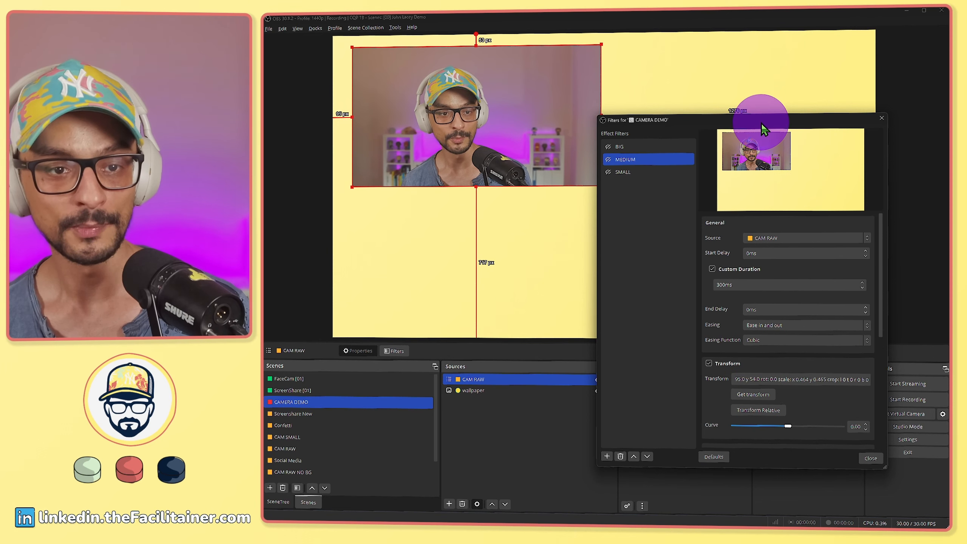
drag(762, 122, 811, 54)
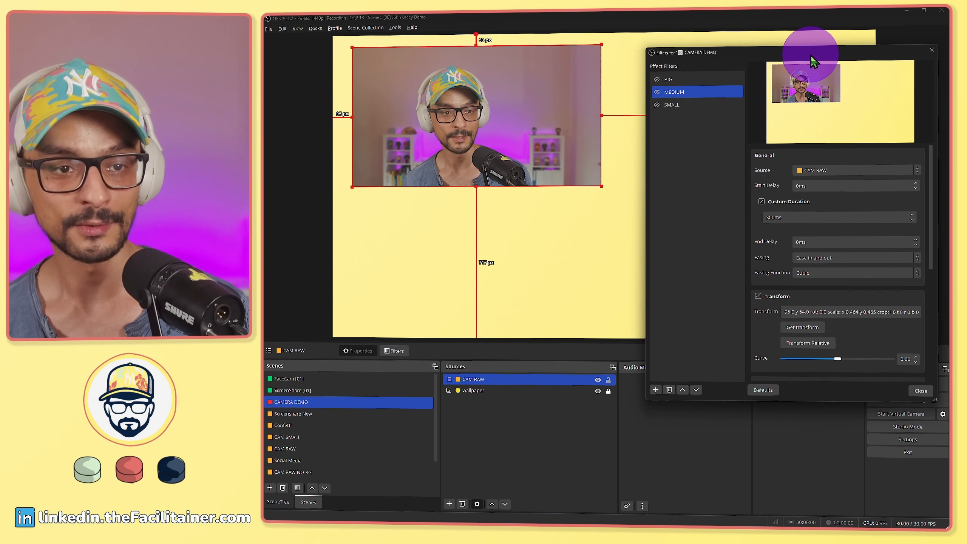
- Trigger the SMALL, MEDIUM and BIG filters in turn to test the camera's move between the three sizes
click(661, 104)
click(656, 92)
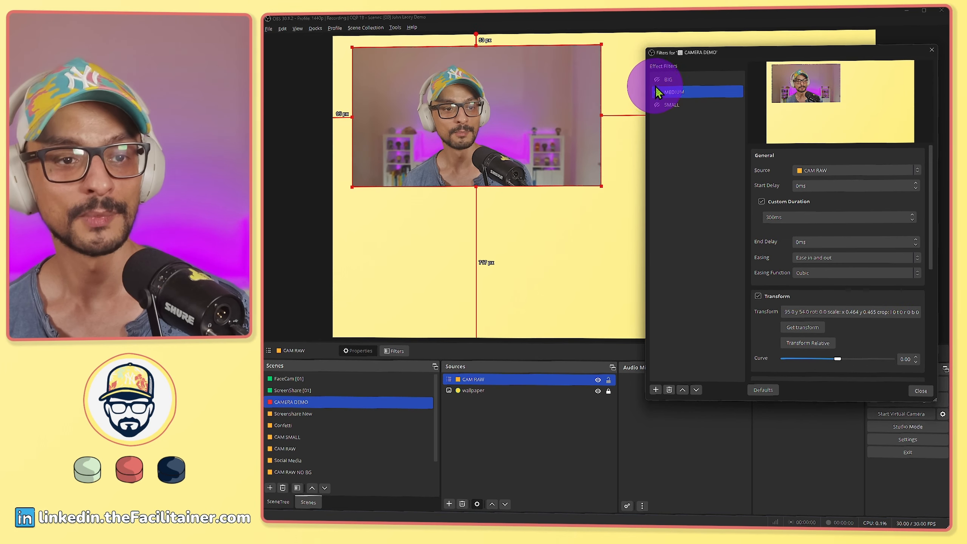
click(656, 81)
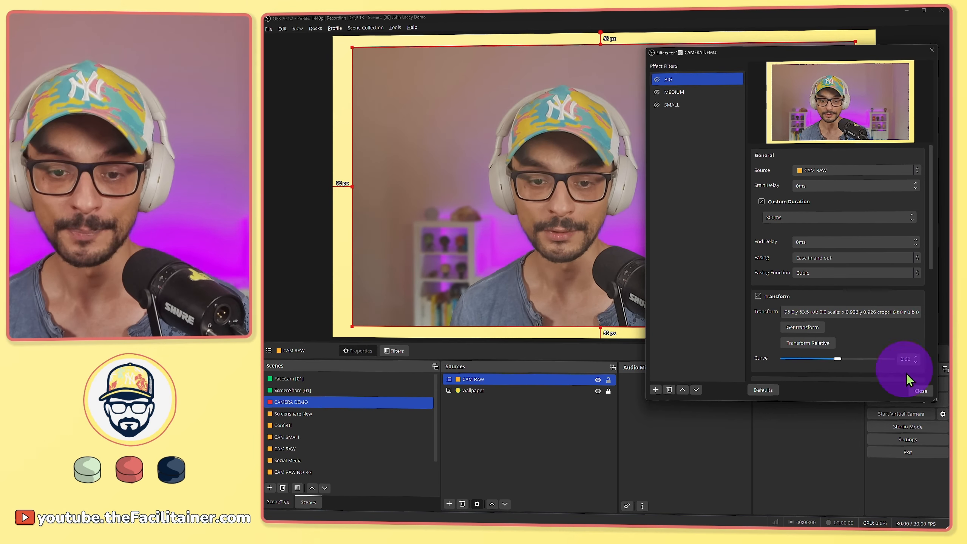
- Shrink the CAM RAW source to about 0.19 scale in the canvas's upper-left corner and capture its transform in the BIG filter
drag(860, 406, 922, 459)
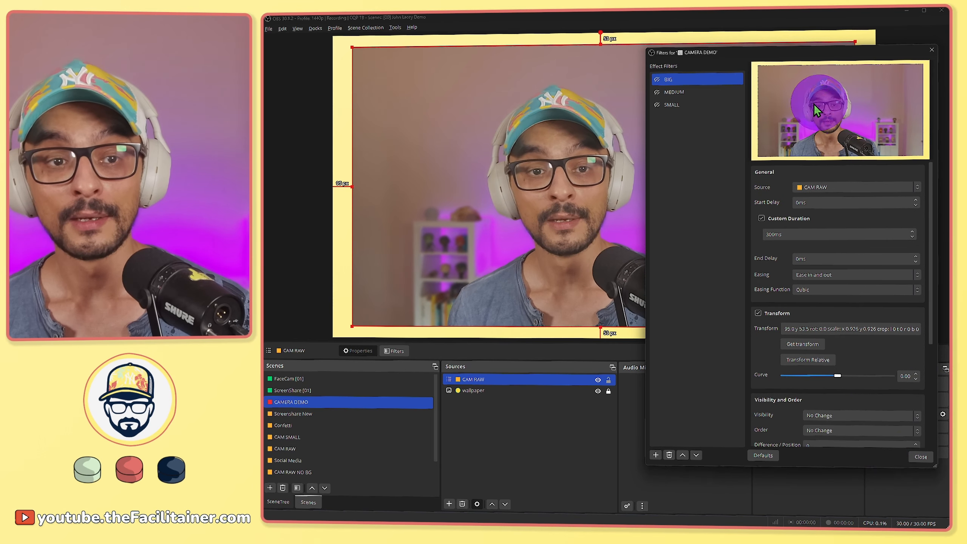
click(694, 101)
drag(734, 49, 752, 328)
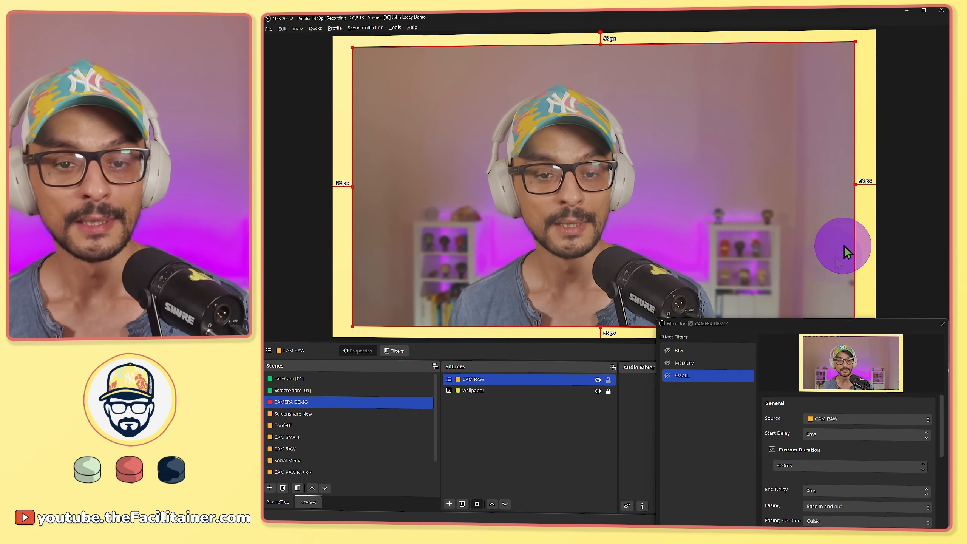
drag(856, 184, 453, 97)
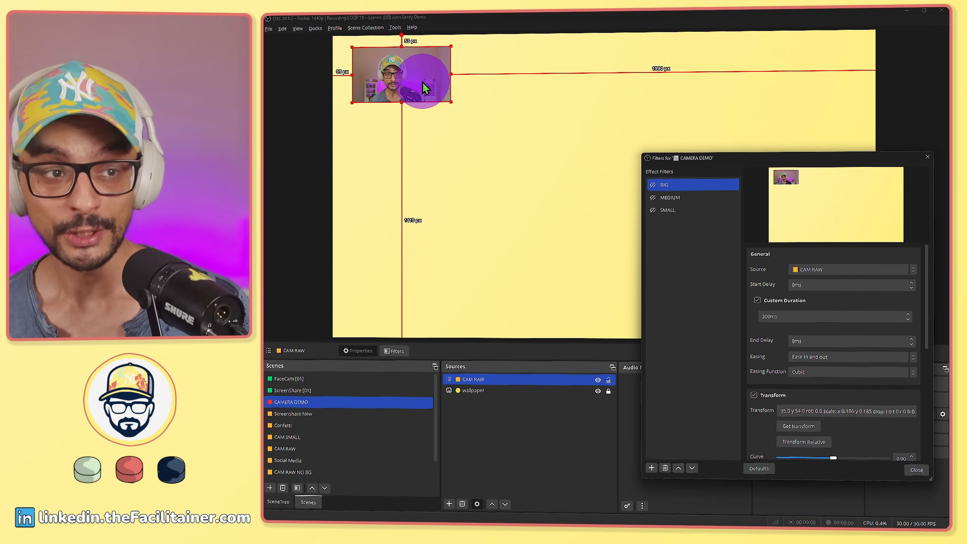
- Move the small CAM RAW source to the canvas's upper-right corner and capture that position in the MEDIUM filter
drag(423, 82, 807, 88)
click(675, 198)
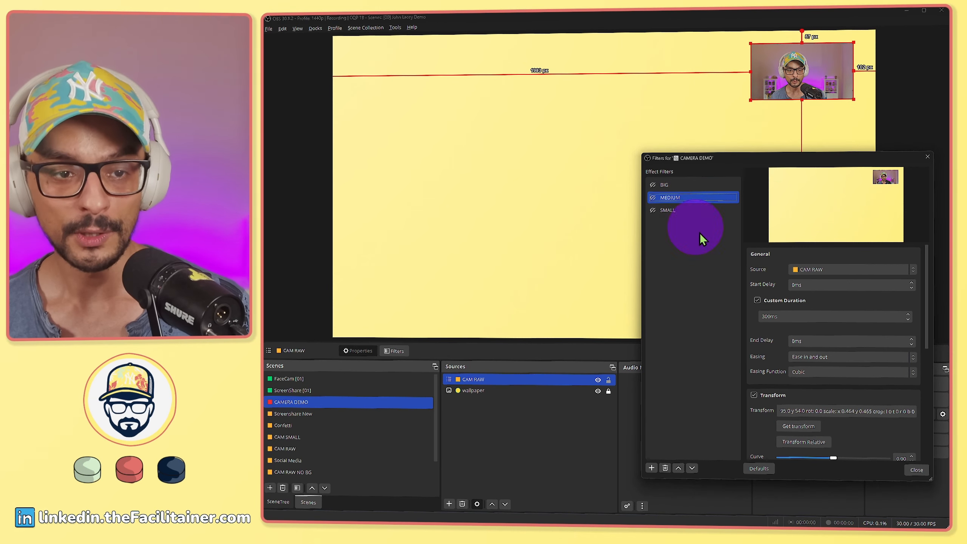
click(786, 429)
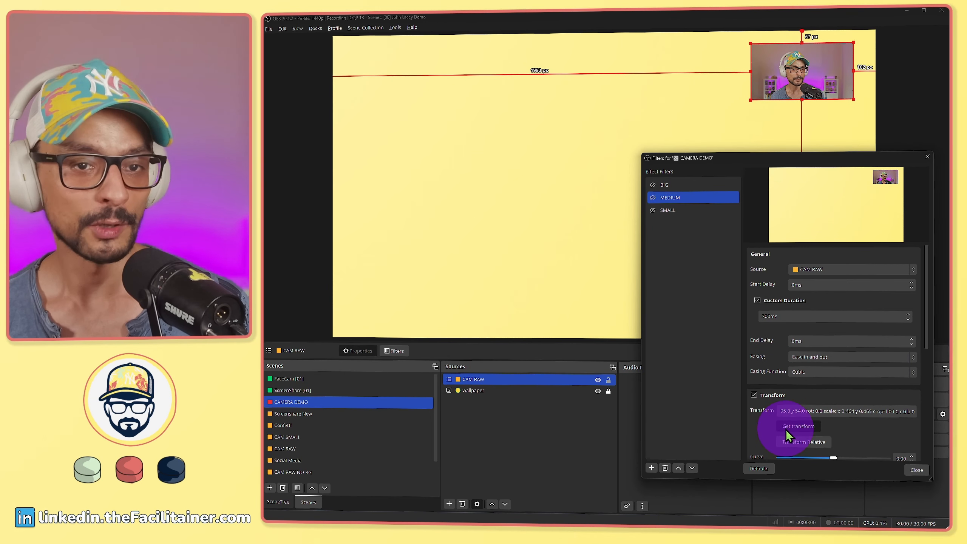
- Move the CAM RAW source to the canvas's lower middle, about 90 px above the edge, and capture that position in the SMALL filter
drag(820, 80, 606, 301)
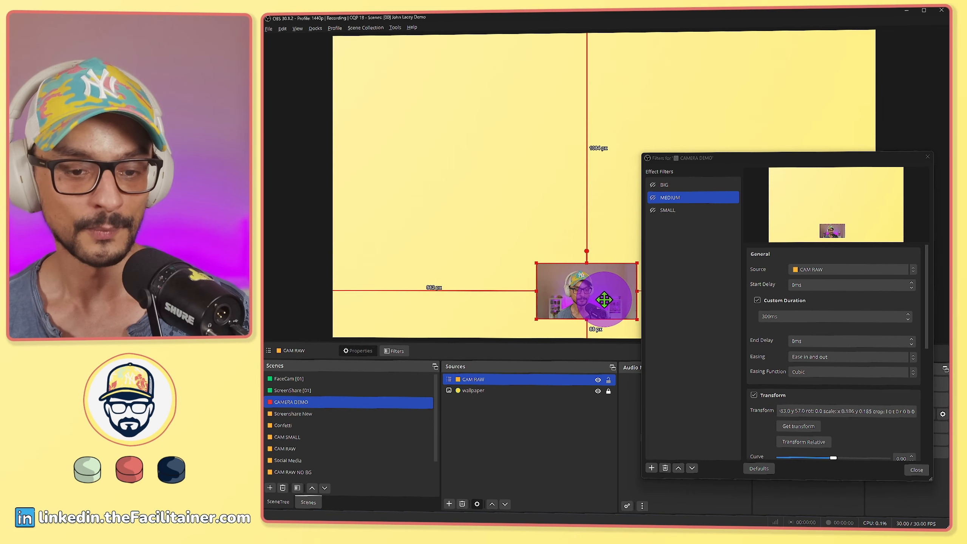
click(675, 210)
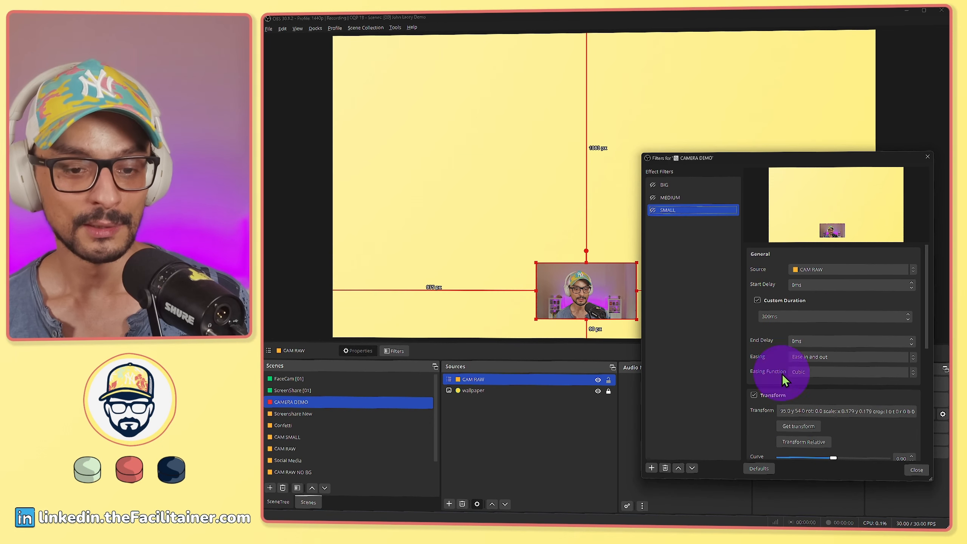
click(803, 429)
- Move the camera away to mid-canvas, and trigger the BIG, MEDIUM and SMALL filters in turn to test the three positions
drag(616, 298, 582, 188)
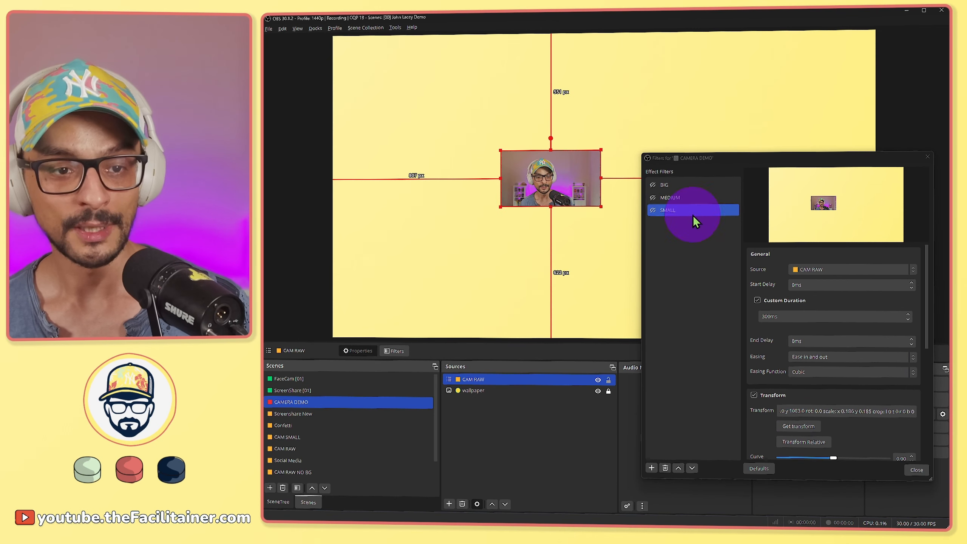
click(652, 186)
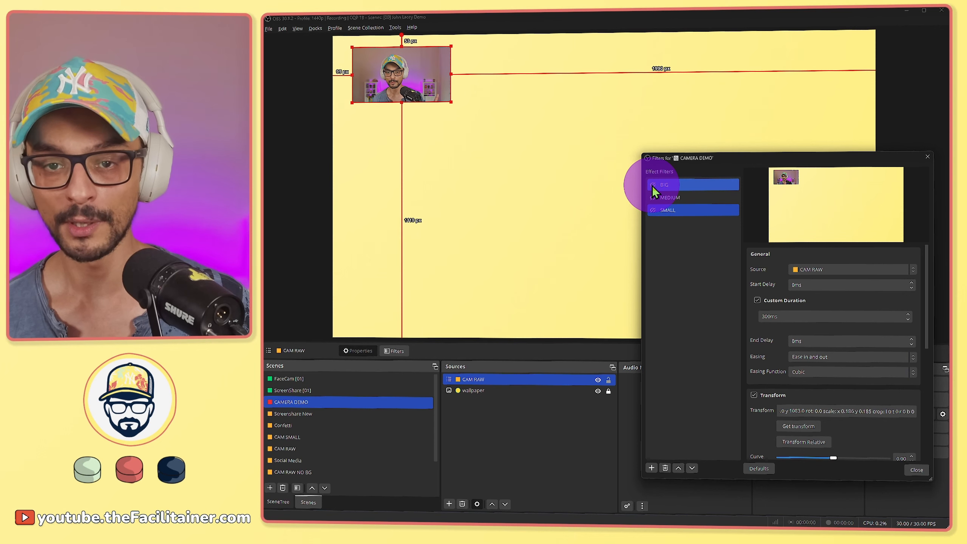
click(654, 197)
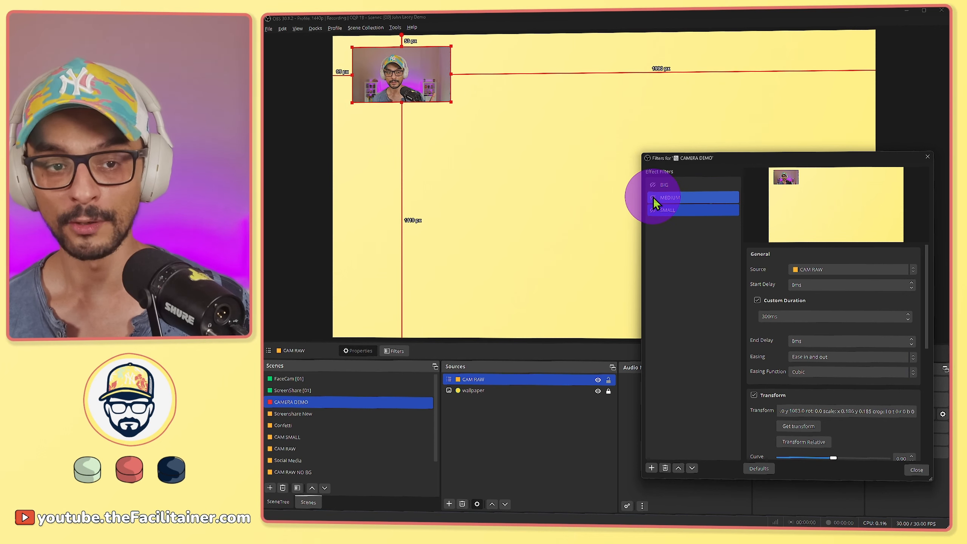
click(652, 198)
click(658, 212)
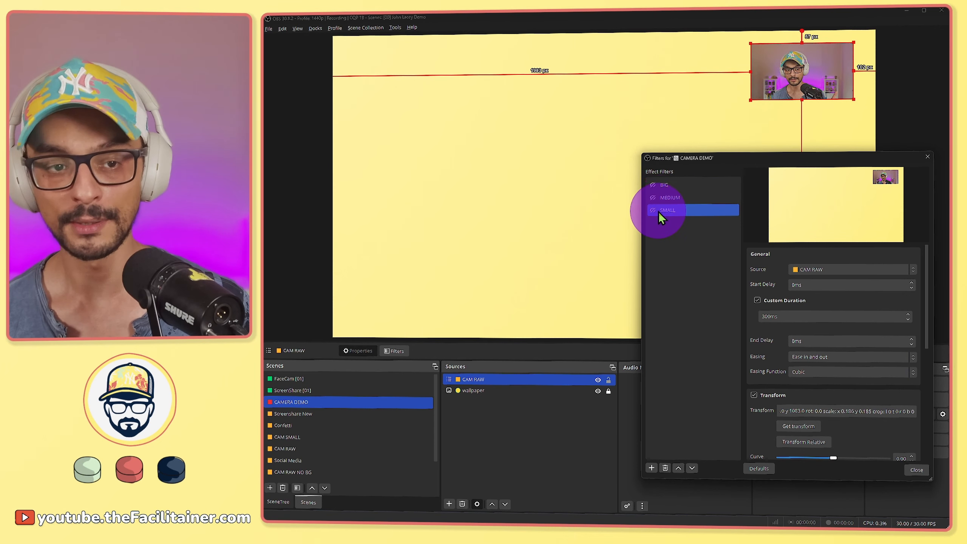
click(653, 211)
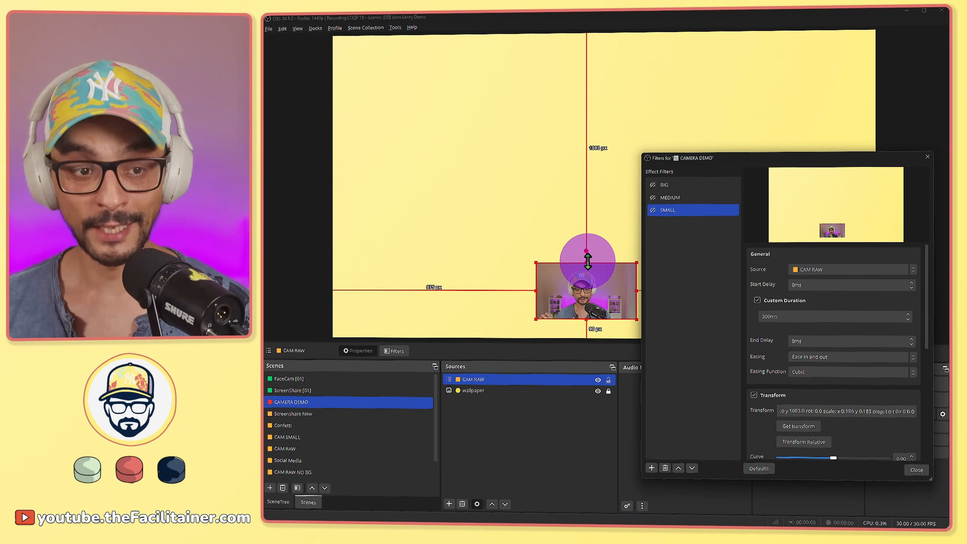
- Enlarge the CAM RAW source to about 0.48 scale and move it toward the upper middle of the canvas
drag(588, 262, 598, 171)
drag(613, 217, 504, 118)
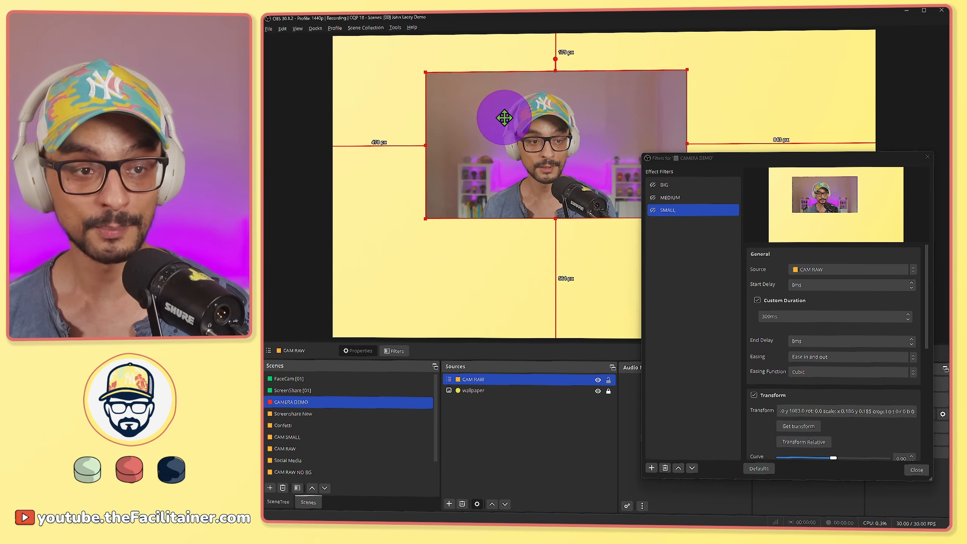
- Crop CAM RAW by about 595 px left and 1017 px right into a portrait frame, and capture its transform in the SMALL filter
drag(646, 139, 553, 225)
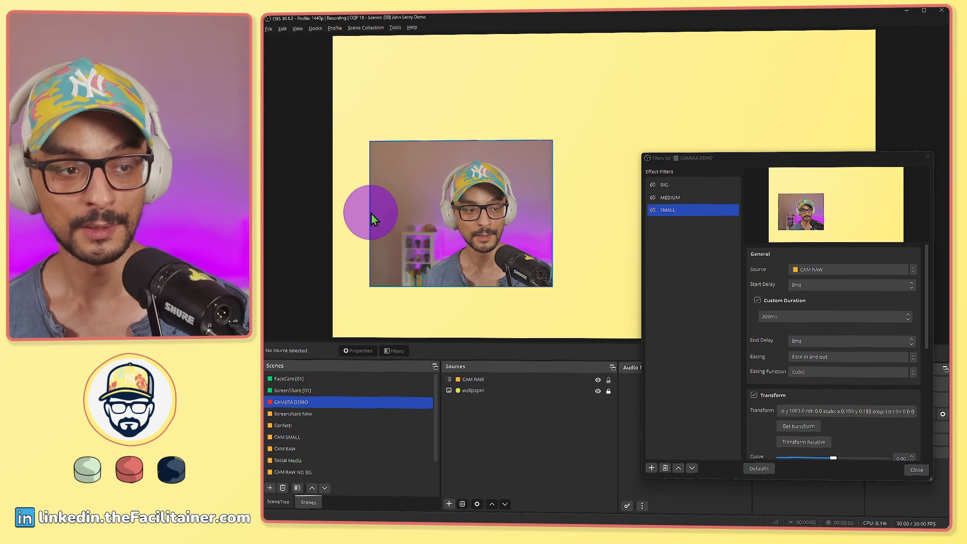
drag(371, 213, 429, 216)
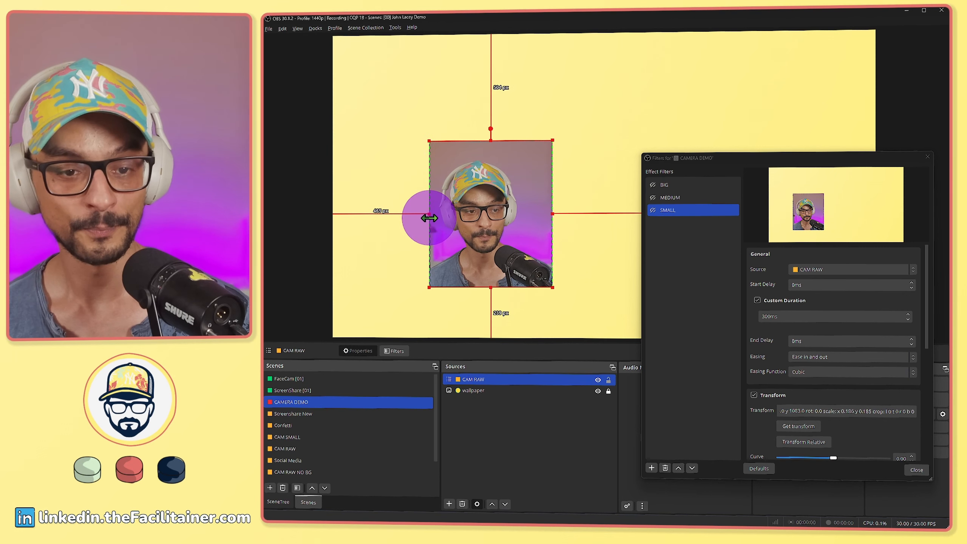
drag(551, 215, 527, 214)
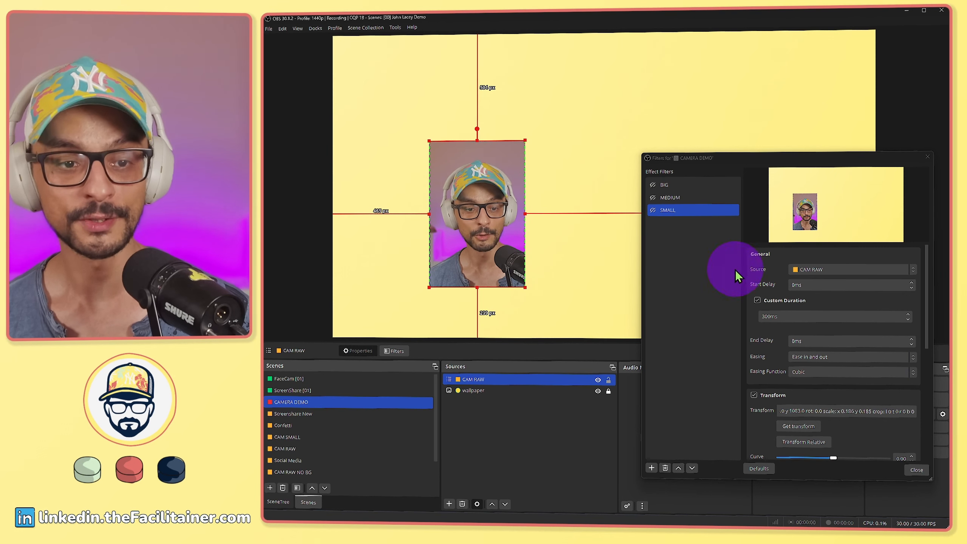
click(799, 426)
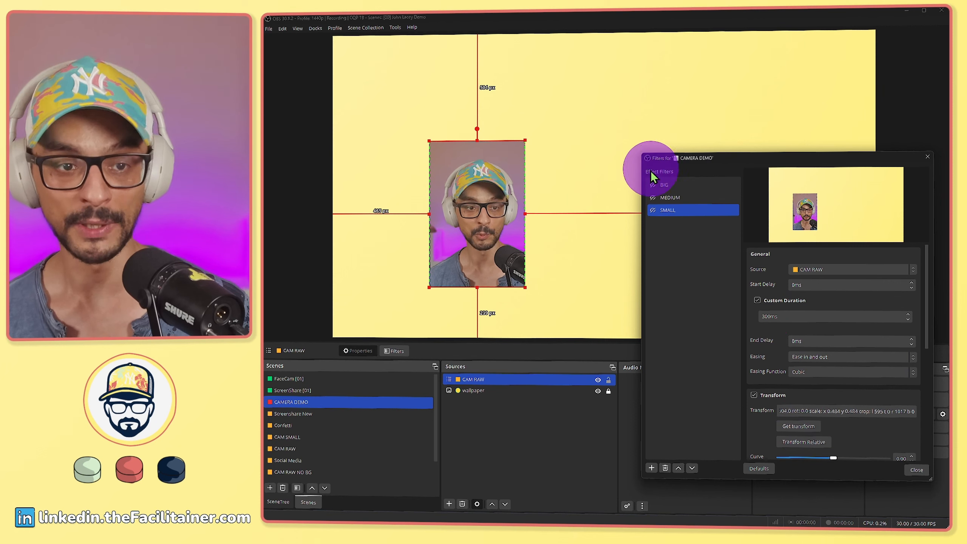
- Trigger BIG, MEDIUM and SMALL in turn to test the change to the cropped portrait frame, and deselect the camera source
click(652, 186)
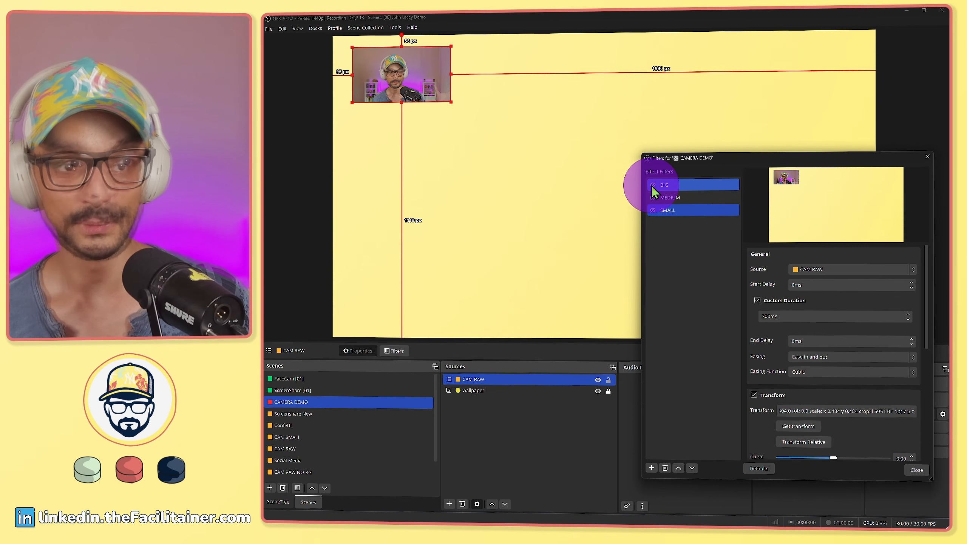
click(654, 198)
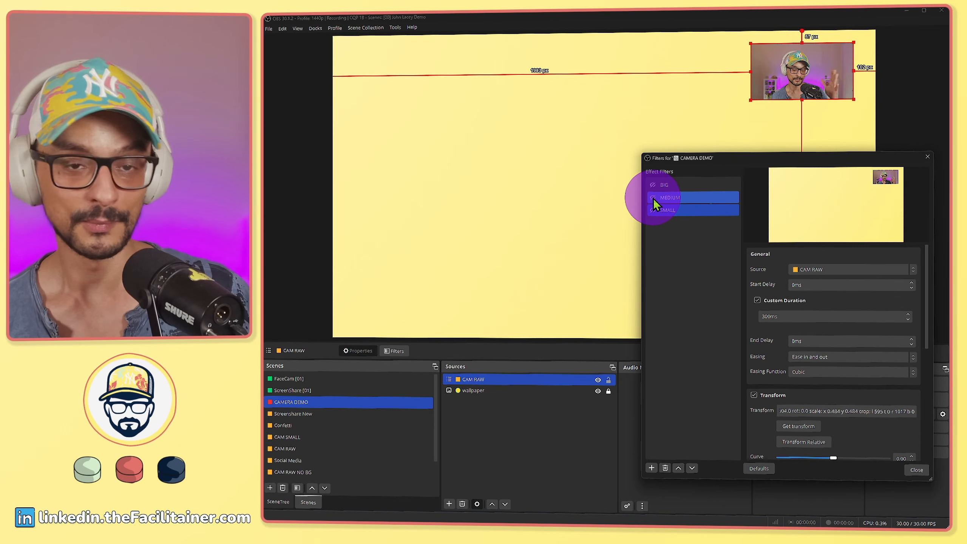
click(651, 211)
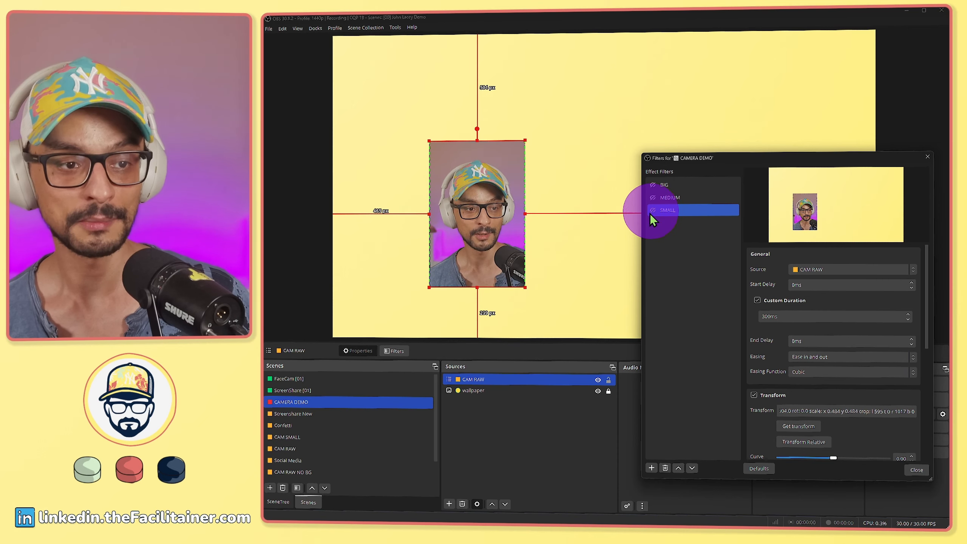
click(558, 231)
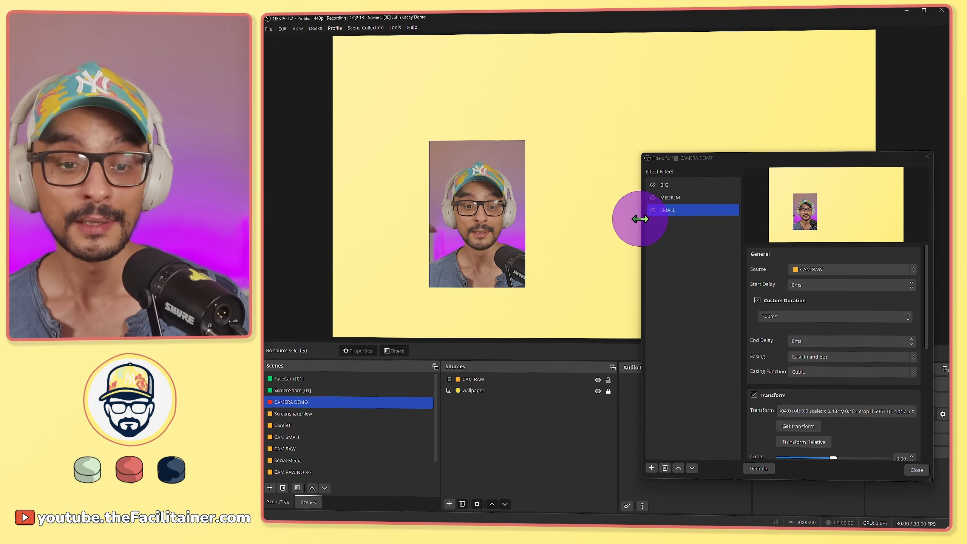
- Set the custom duration of the SMALL, MEDIUM and BIG filters to 5000 ms
click(764, 318)
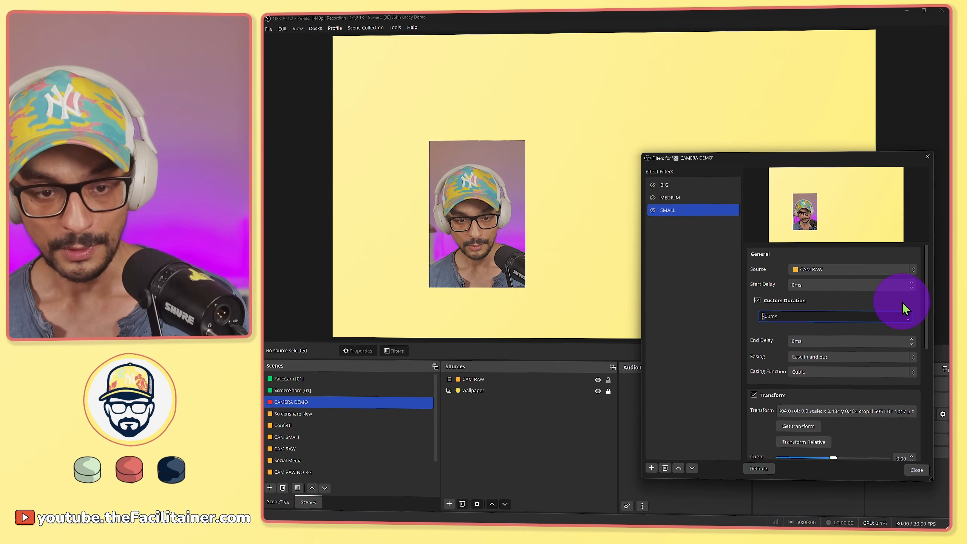
text(50)
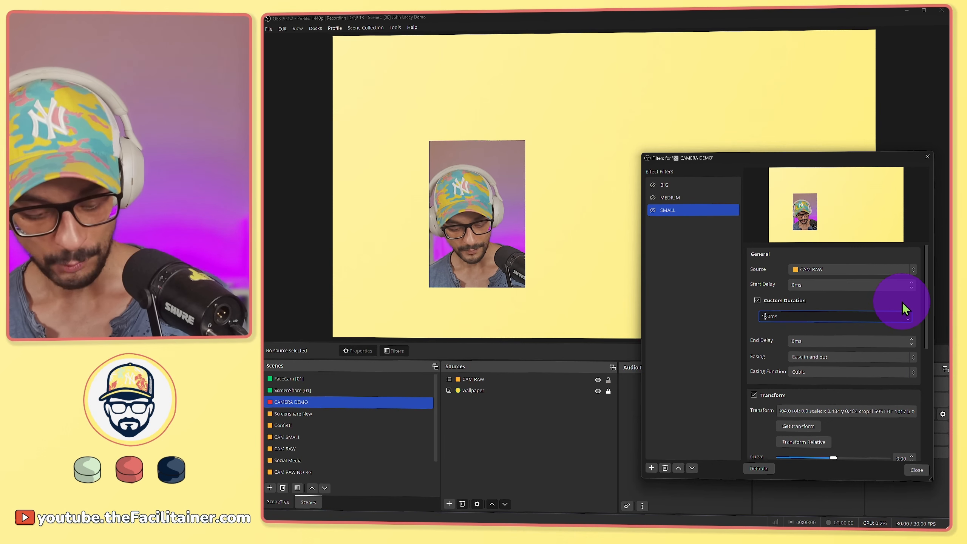
click(682, 197)
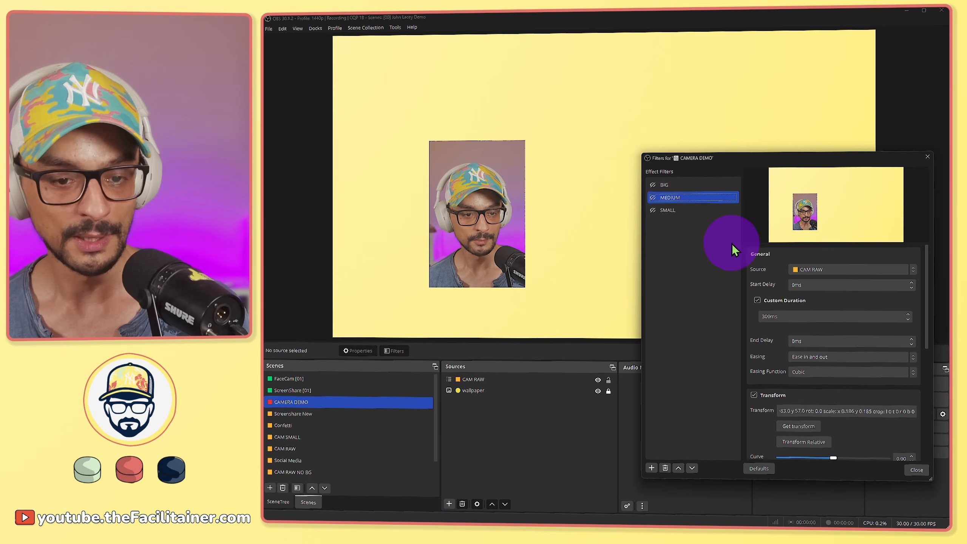
drag(781, 316, 761, 314)
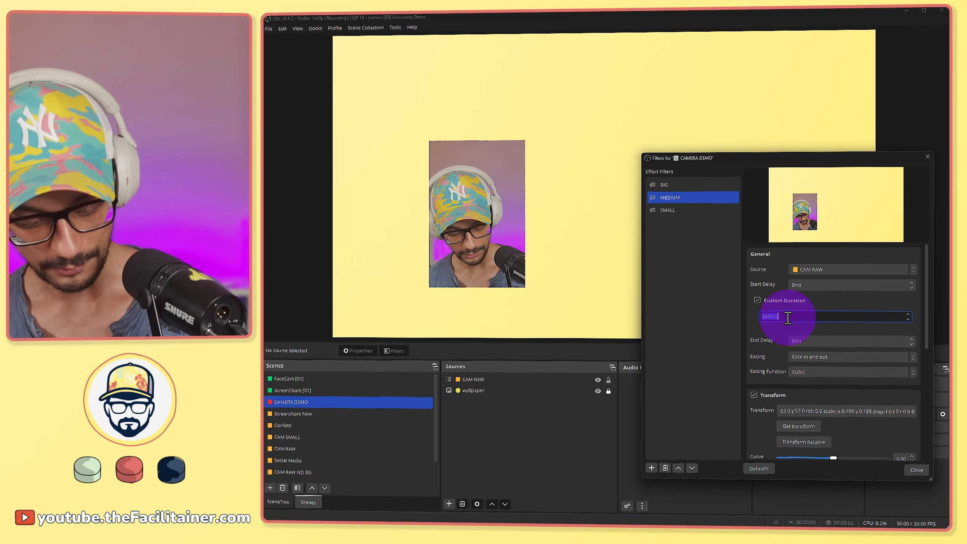
text(500)
click(682, 185)
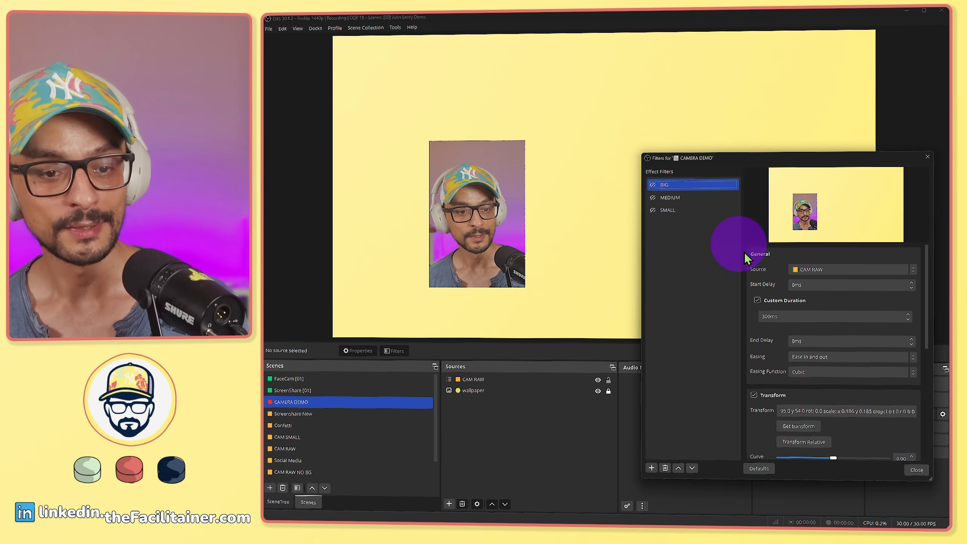
text(0)
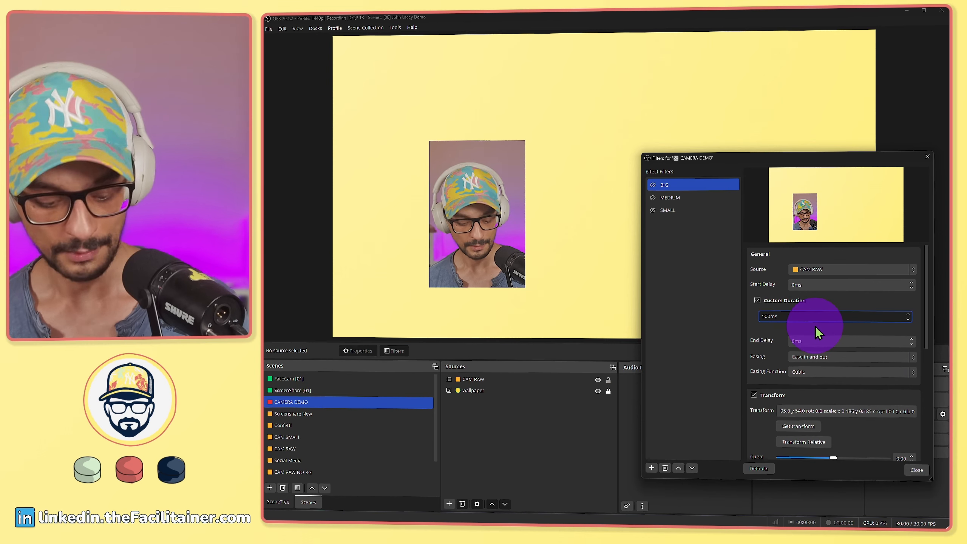
- Trigger the BIG, MEDIUM and SMALL filters in turn to watch the camera move at the slower duration
click(654, 186)
shift+click(653, 197)
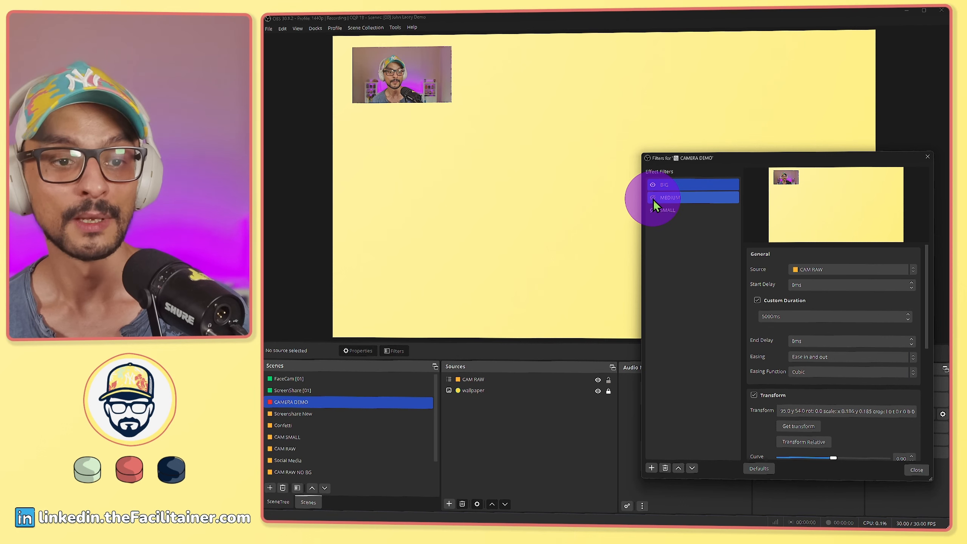
click(653, 200)
click(653, 211)
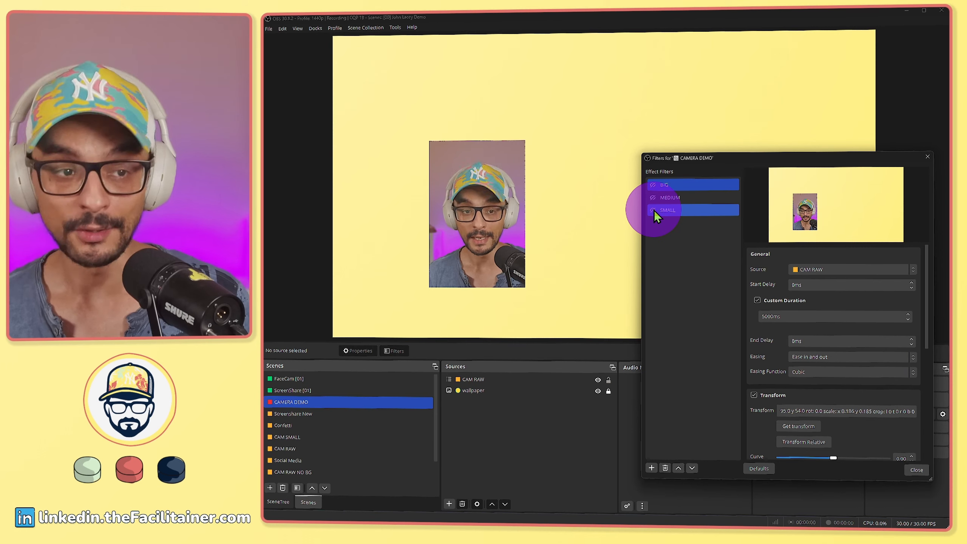
- With the BIG filter selected, move CAM RAW to about 192 px from the canvas's left edge and 125 px from its lower edge
click(503, 211)
drag(852, 153, 854, 16)
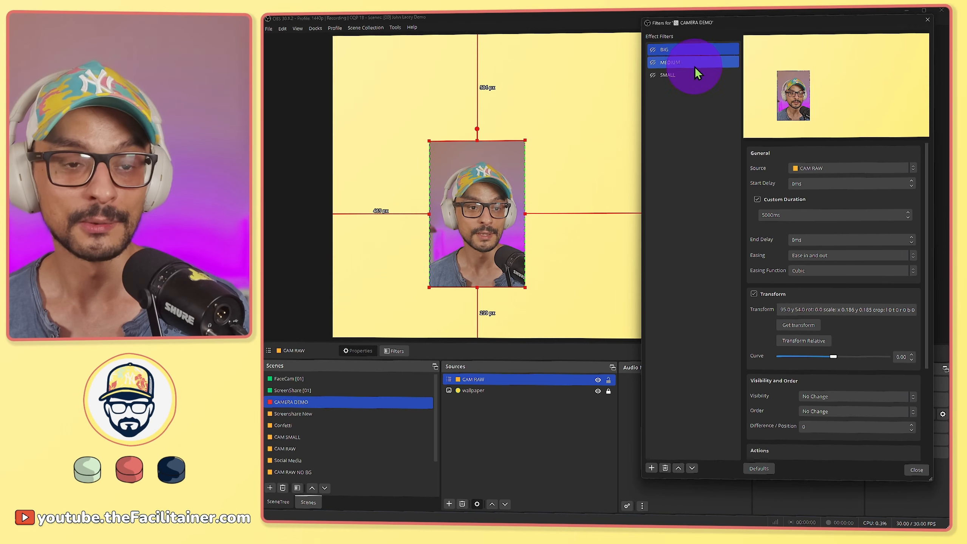
click(696, 55)
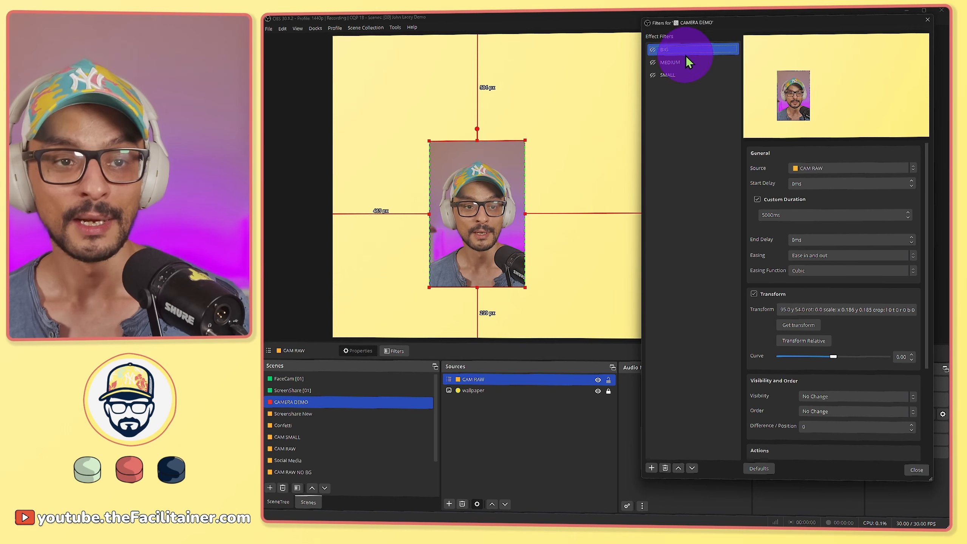
click(649, 73)
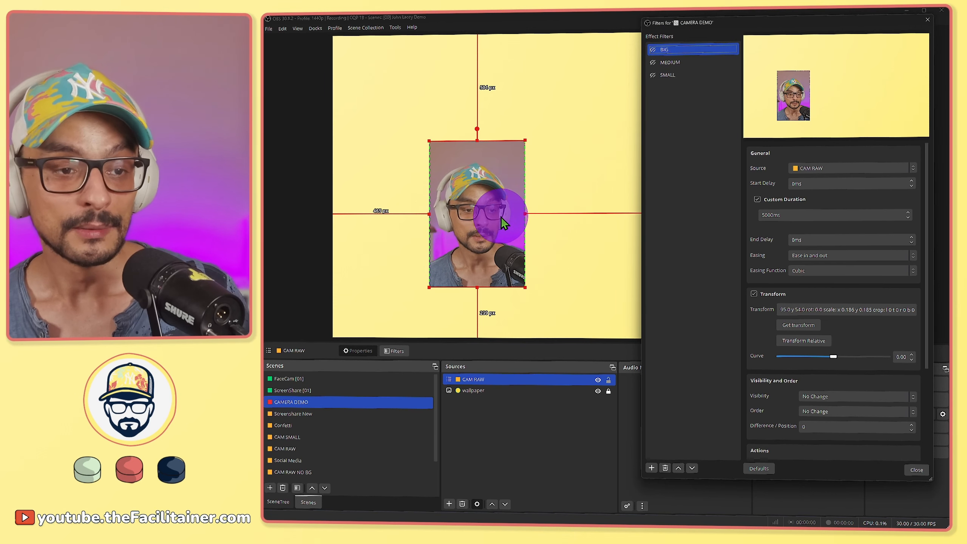
drag(501, 217, 444, 242)
- Look through the BIG filter's Simultaneous Move options and trigger the BIG and SMALL filters in turn
scroll(745, 367, down, 5)
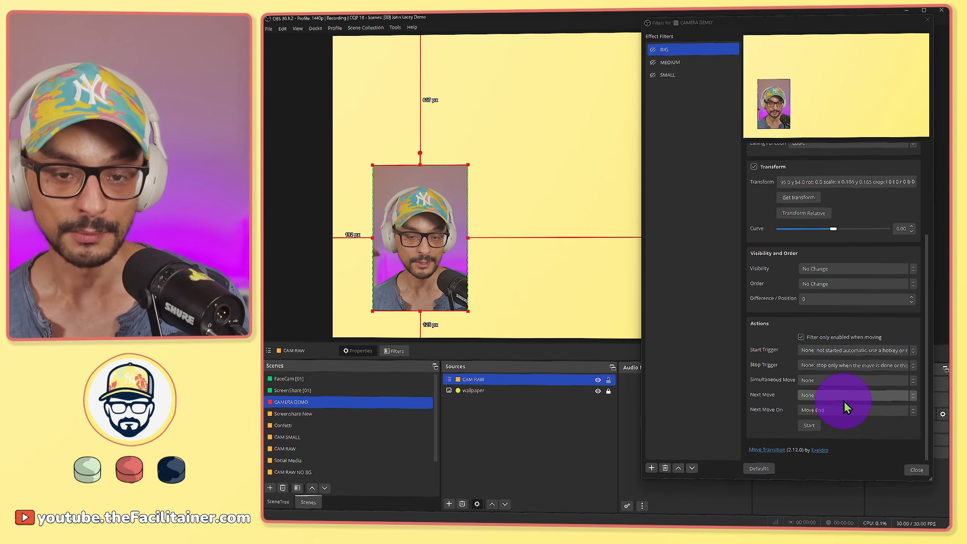
click(845, 380)
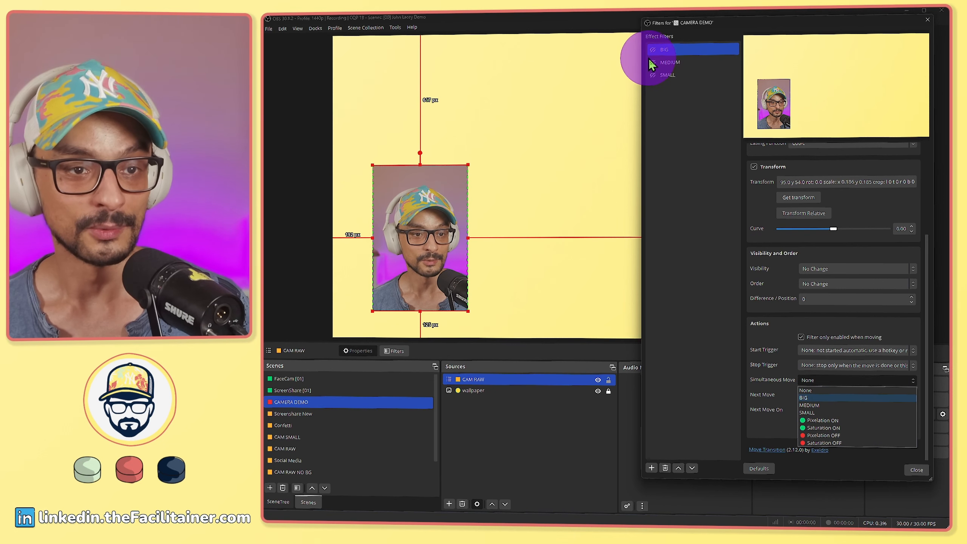
click(652, 49)
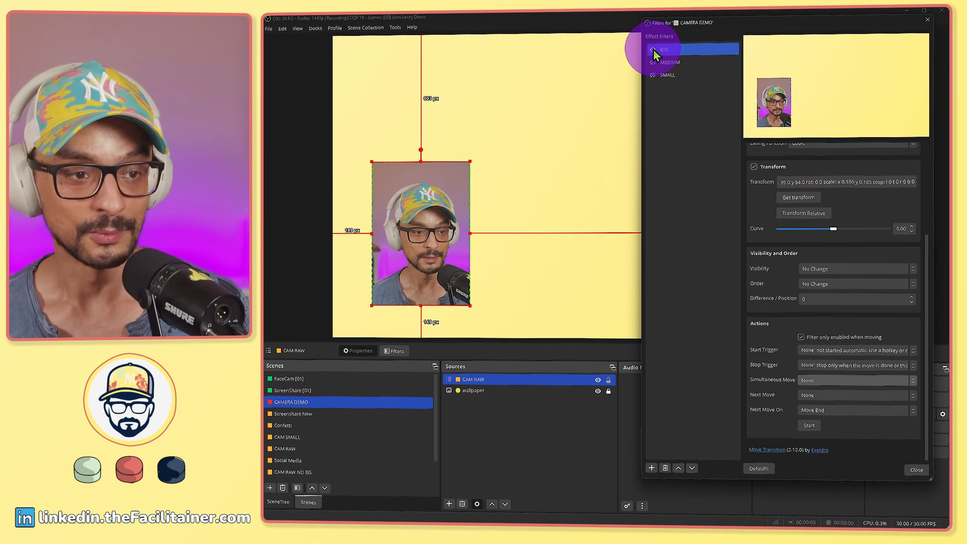
click(654, 76)
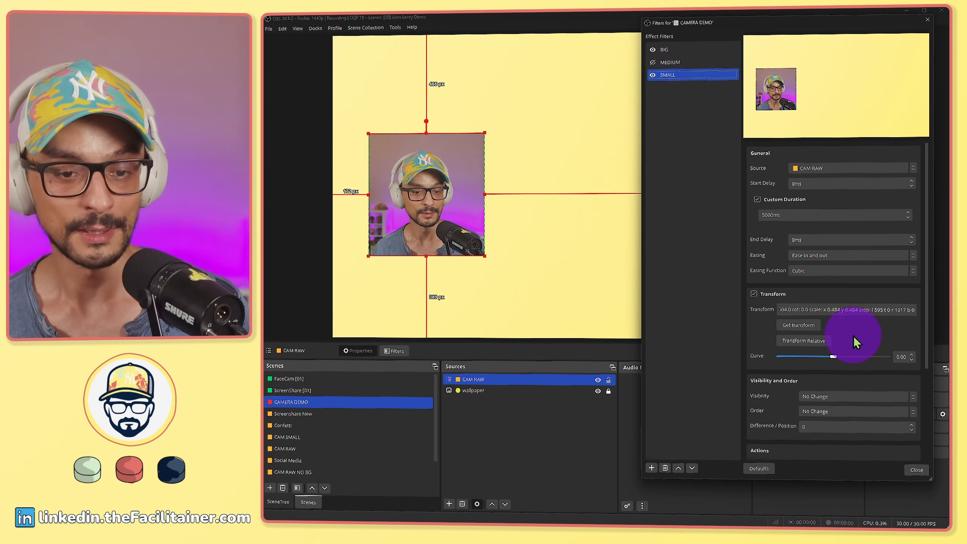
- Set the SMALL filter's Simultaneous Move to Pixelation ON
scroll(781, 387, down, 5)
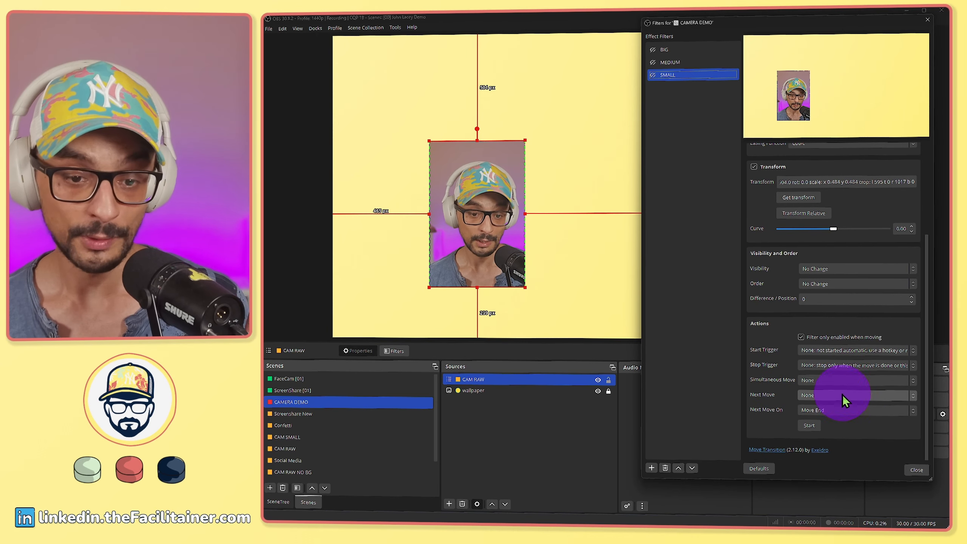
click(845, 381)
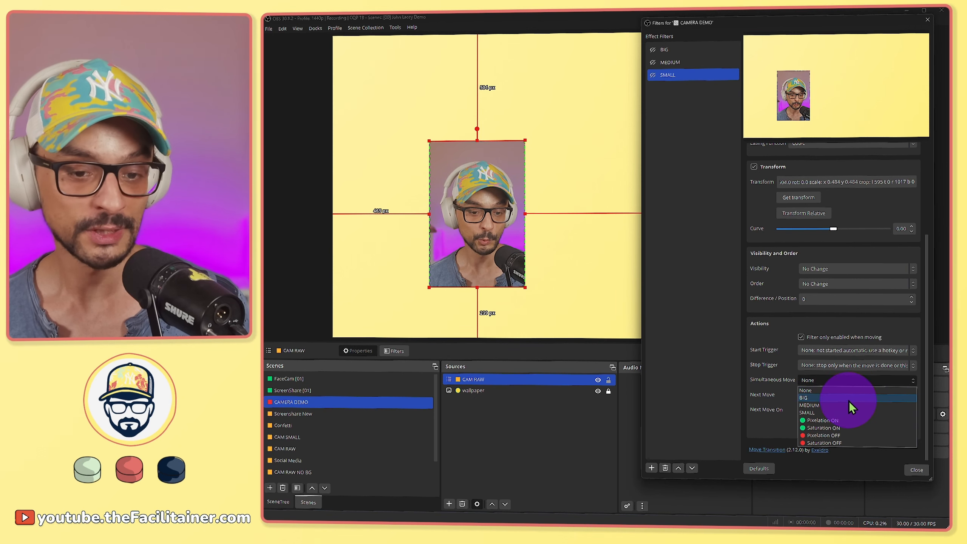
click(877, 420)
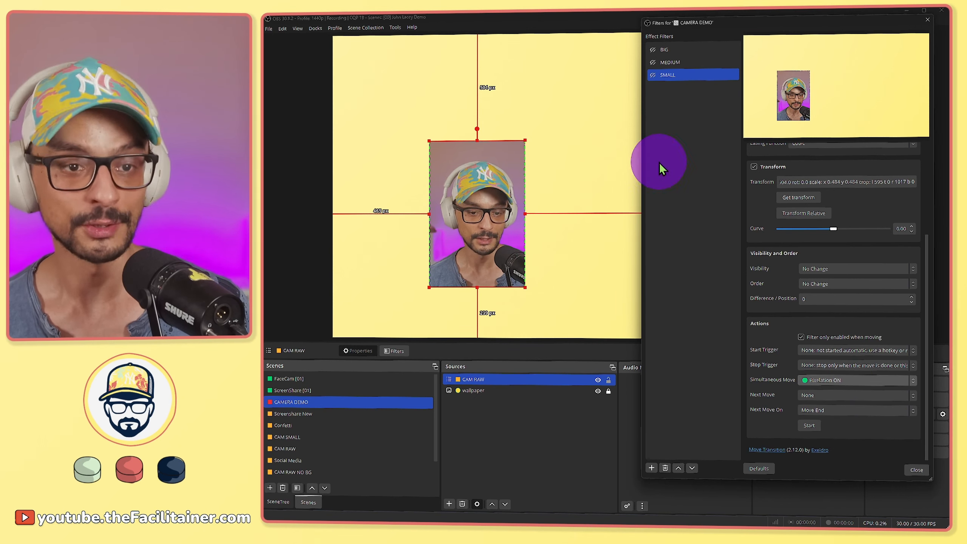
- Uncover the preview and trigger the BIG, SMALL and MEDIUM filters to test the pixelation effect during the camera move
click(659, 75)
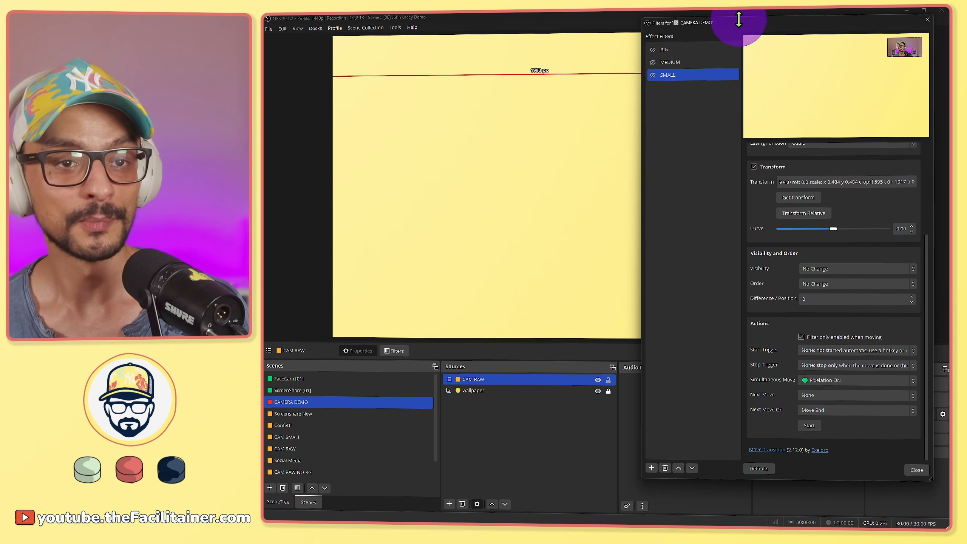
drag(738, 15, 760, 261)
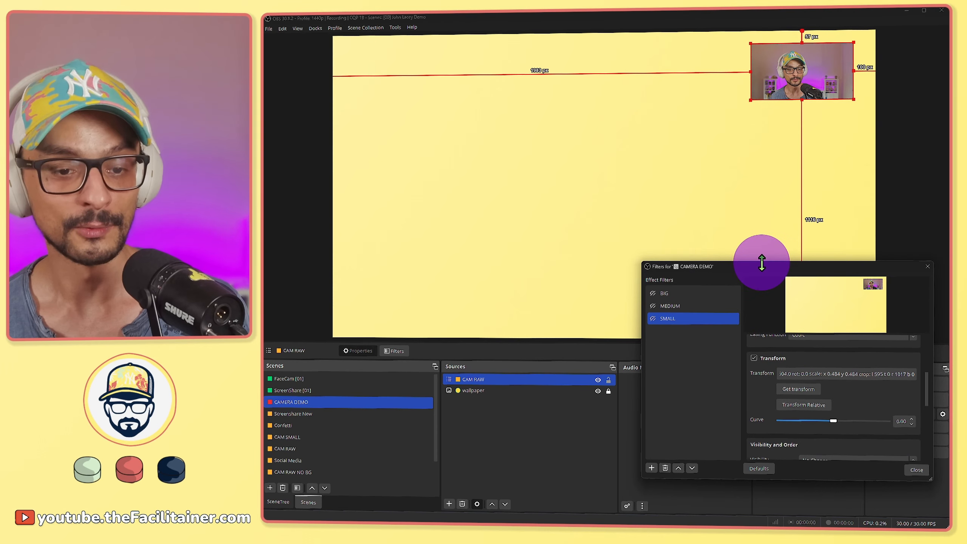
click(654, 293)
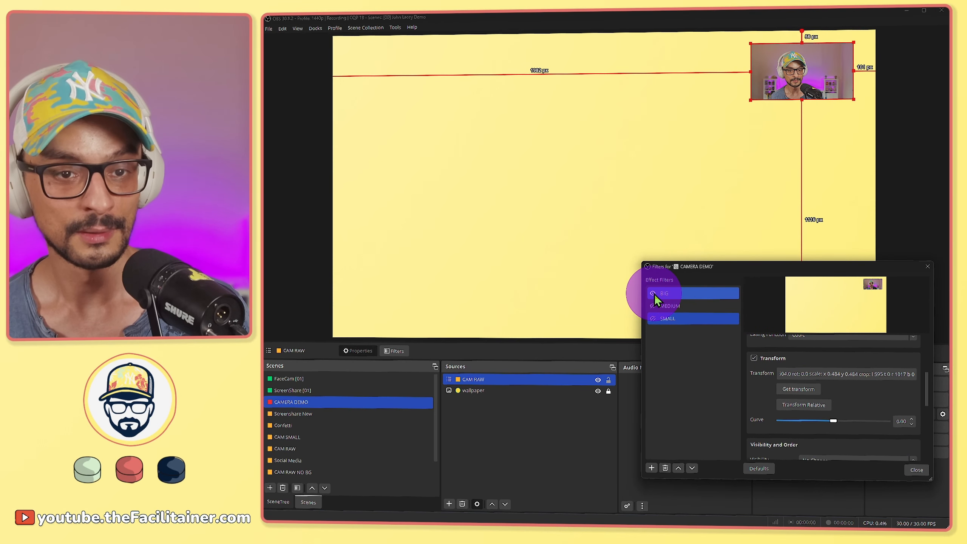
click(656, 319)
click(654, 319)
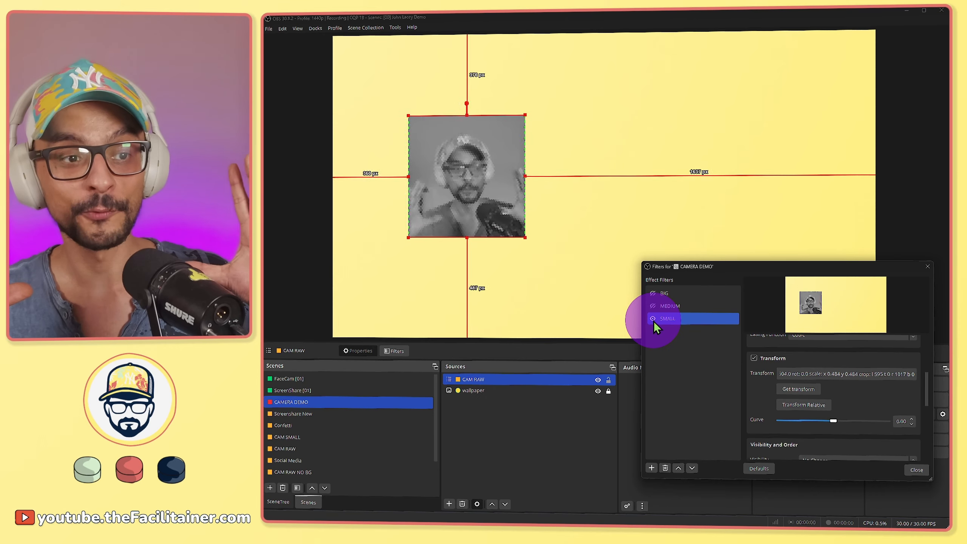
click(653, 319)
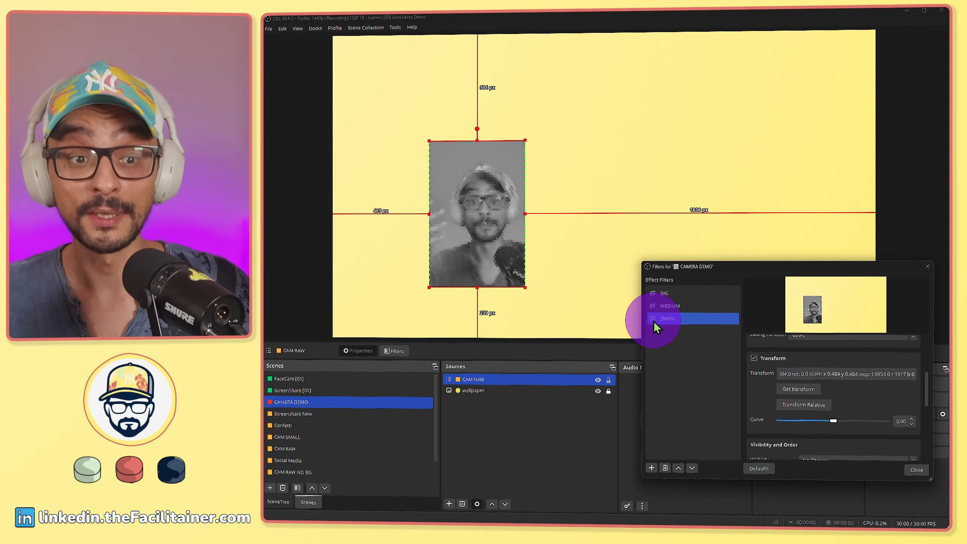
ctrl+click(653, 307)
click(653, 308)
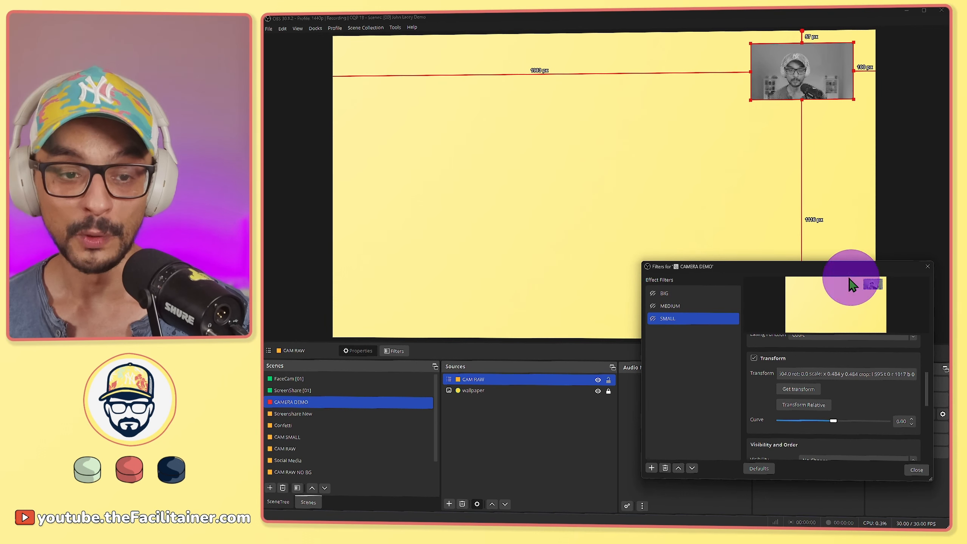
- Open the filters of the CAMERA DEMO scene and add an Advanced Mask filter with its default name
right_click(322, 402)
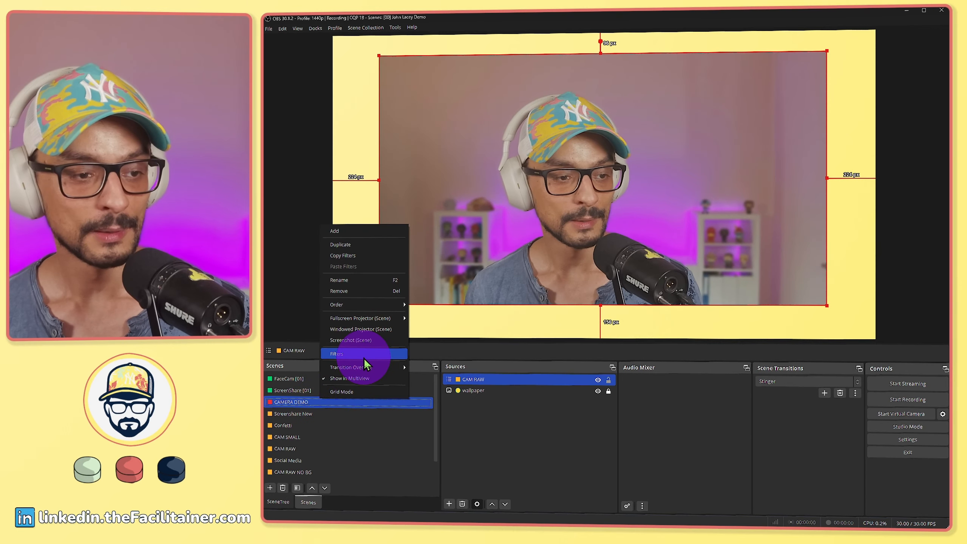
click(362, 357)
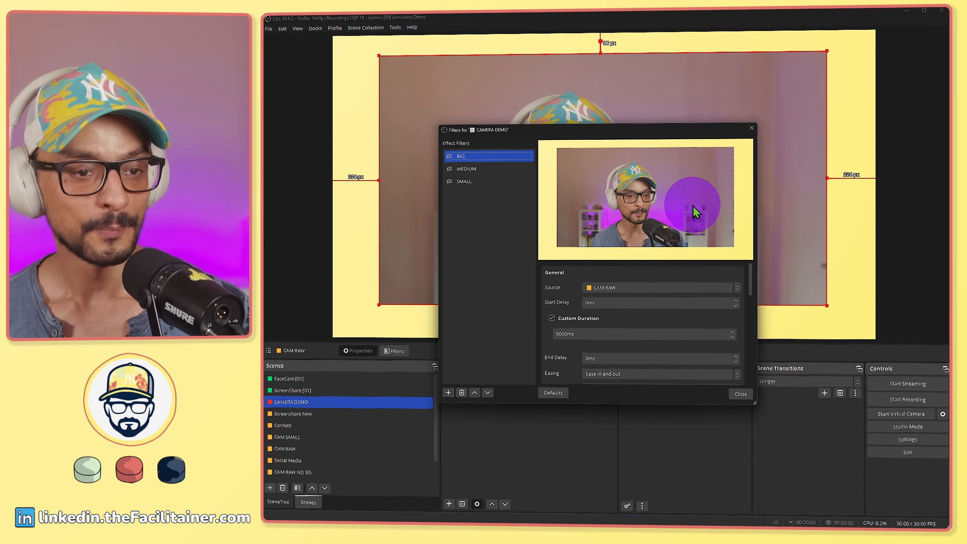
click(448, 393)
click(486, 167)
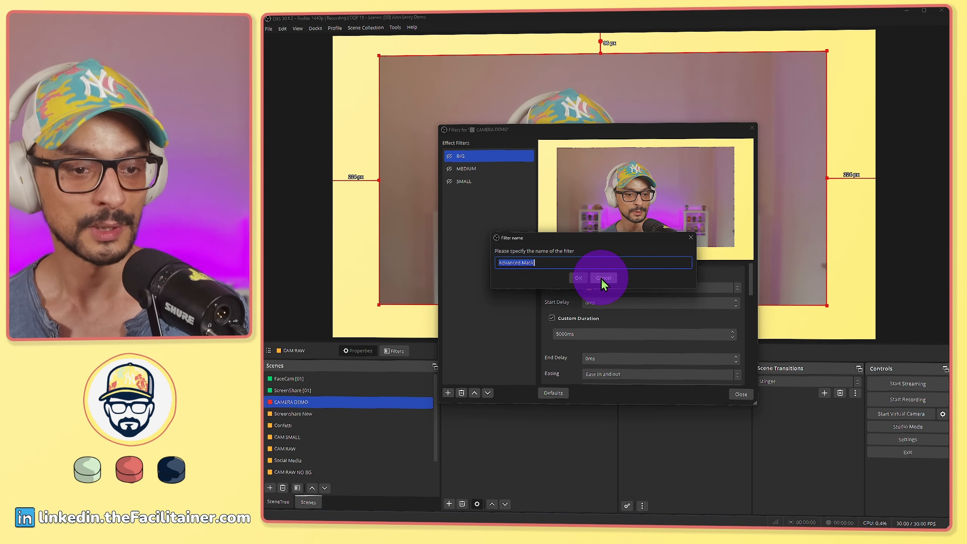
click(578, 278)
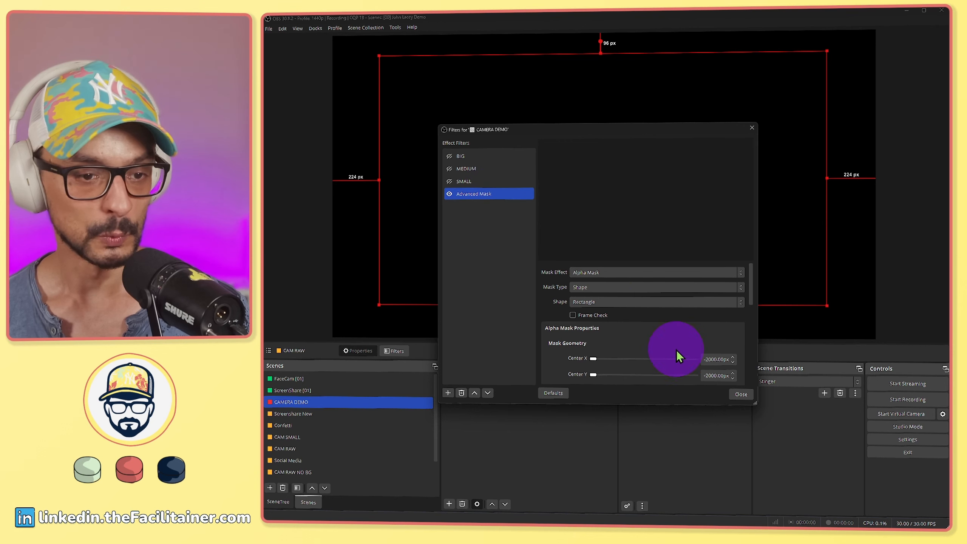
- Set the Advanced Mask's rectangle width and height to 1200 px each
scroll(677, 349, down, 3)
click(707, 335)
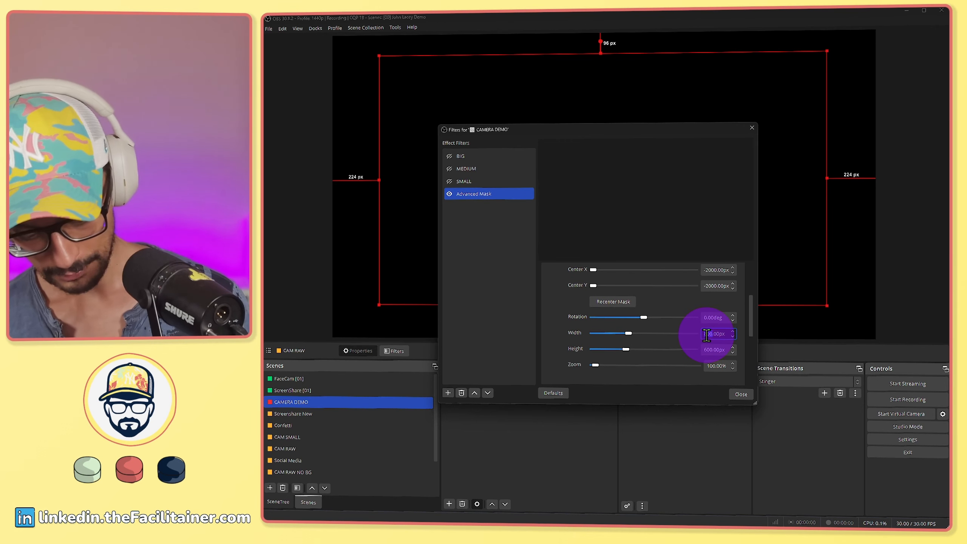
text(1200)
key(Tab)
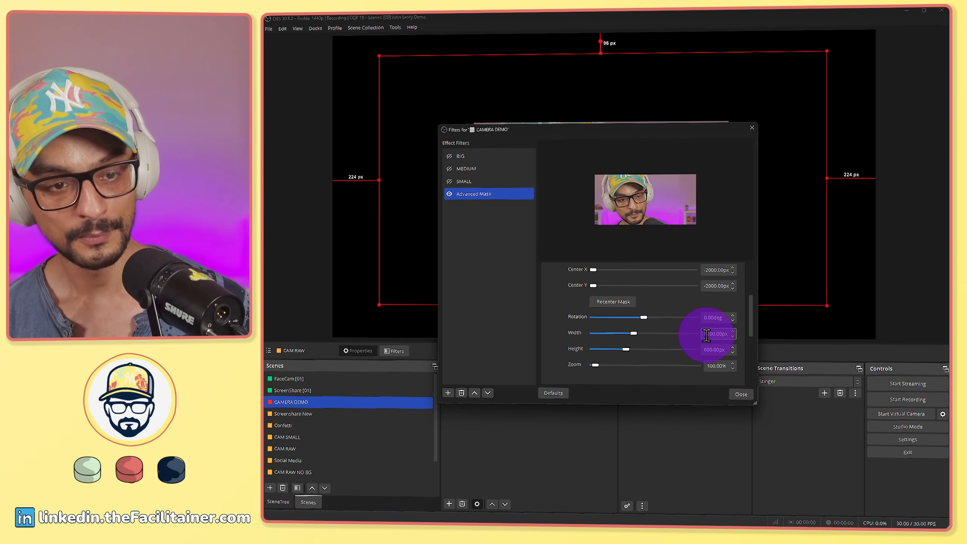
click(706, 351)
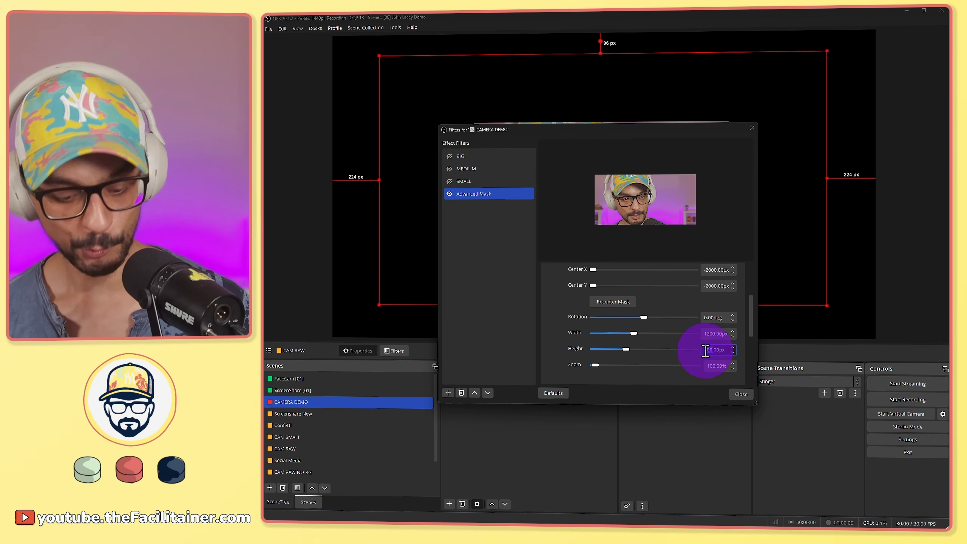
text(1200)
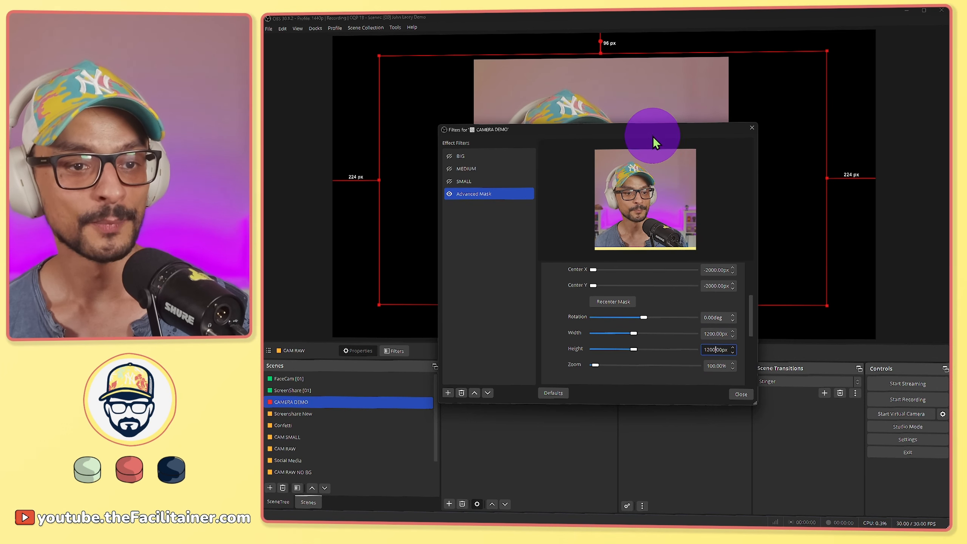
- Move the filters window aside and examine the Advanced Mask's corner radius properties
drag(653, 136, 755, 133)
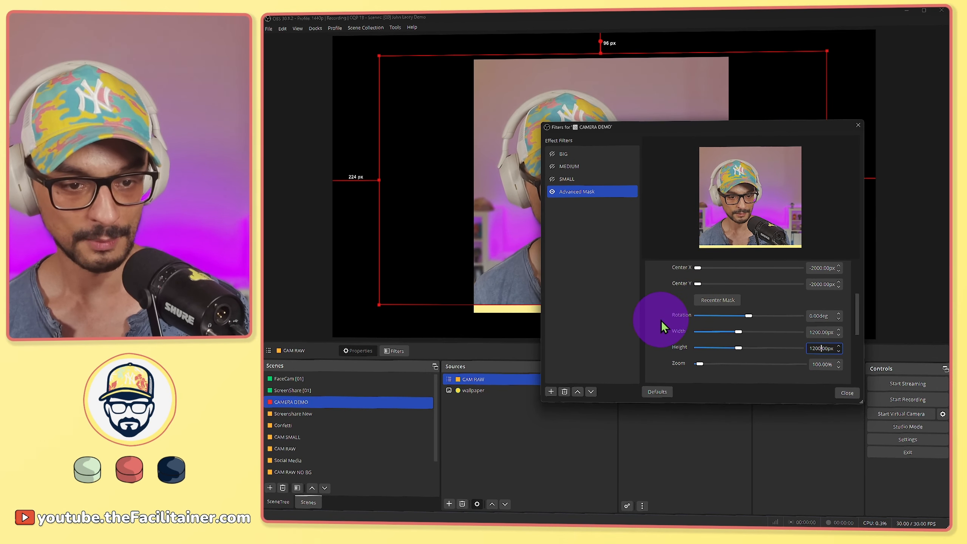
click(733, 299)
scroll(689, 308, down, 5)
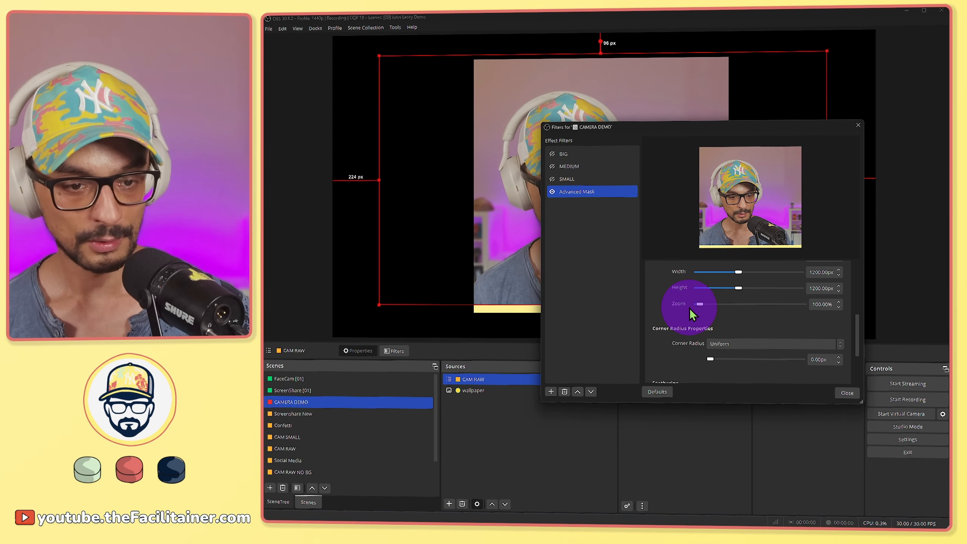
drag(708, 328, 677, 331)
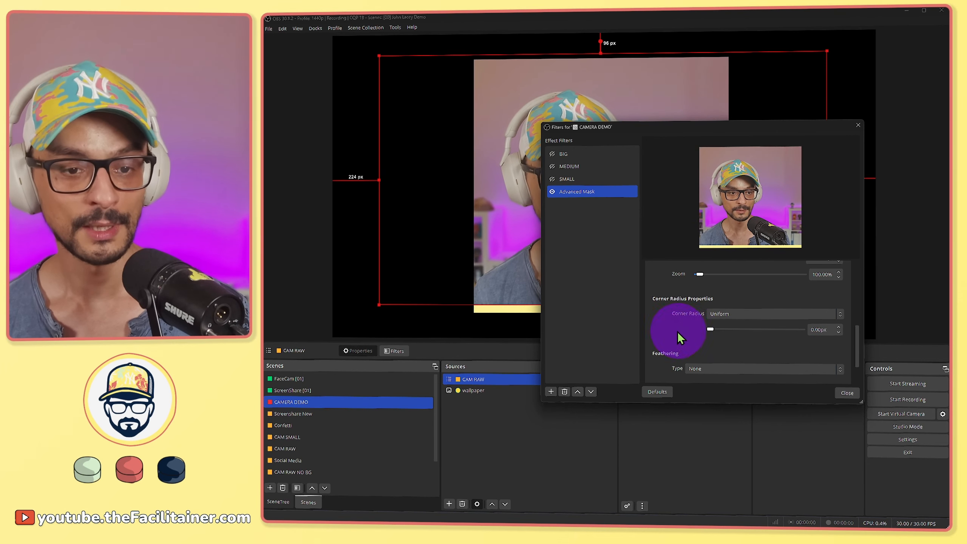
- Add a Move Value filter with its default name to the CAMERA DEMO scene
click(551, 392)
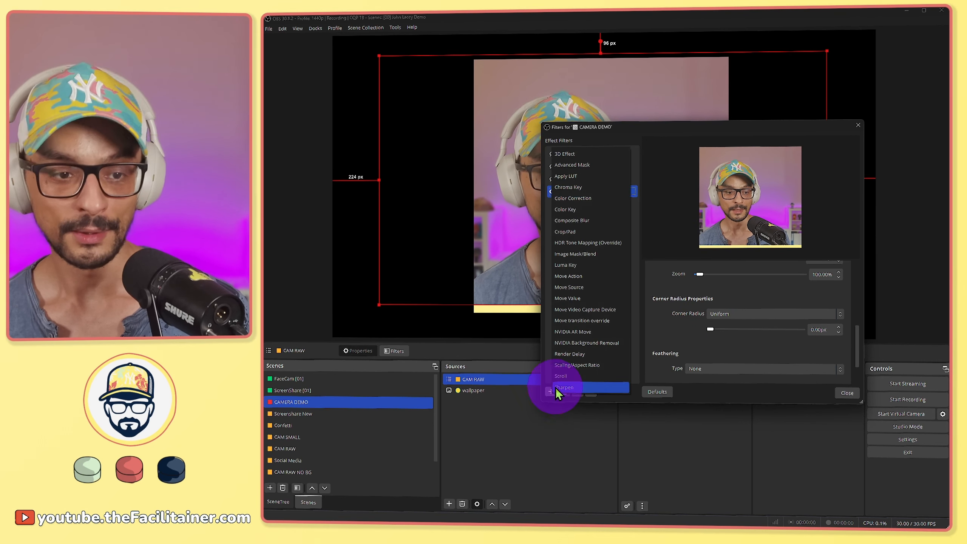
click(579, 298)
click(686, 279)
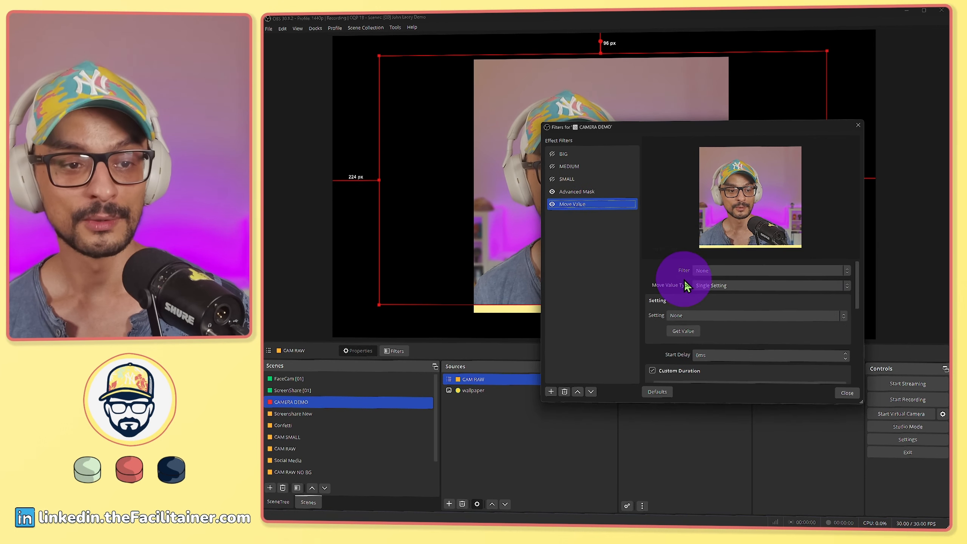
- Target the Move Value filter at Advanced Mask as a Single Setting, choosing the unlabelled setting listed after Zoom
drag(656, 128, 835, 64)
click(930, 209)
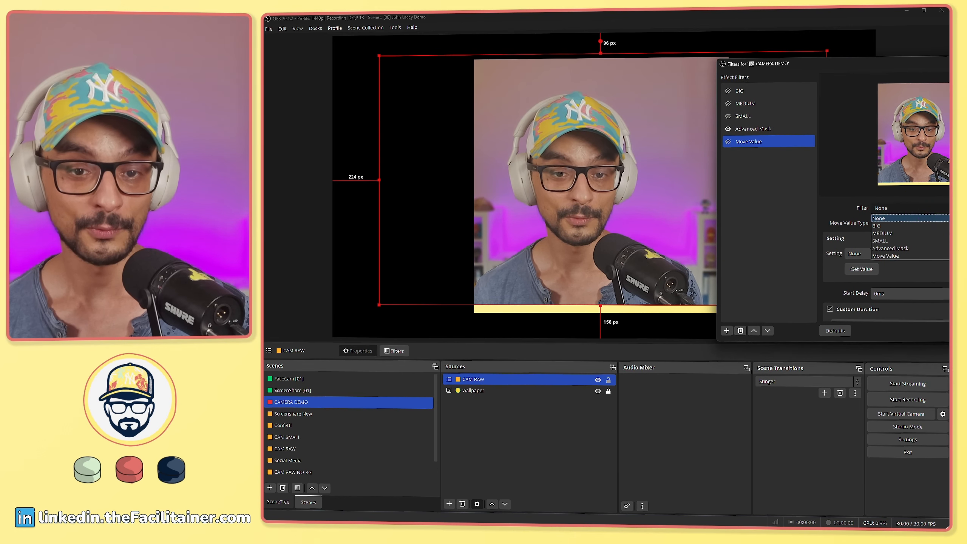
click(934, 249)
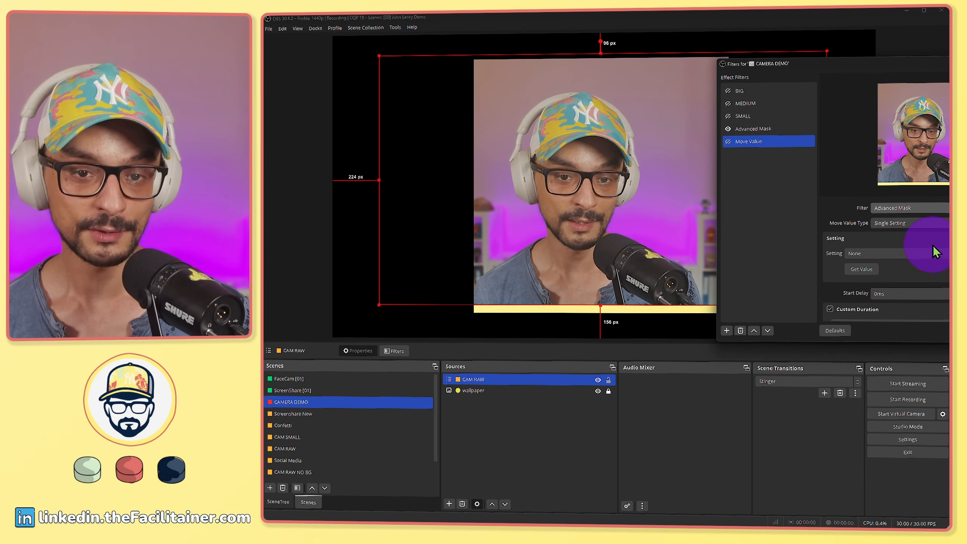
click(932, 222)
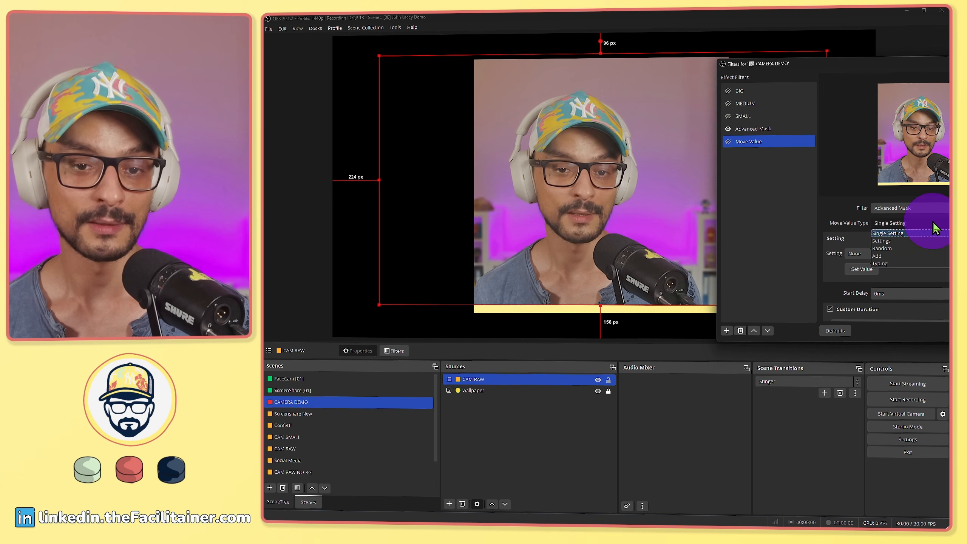
click(897, 236)
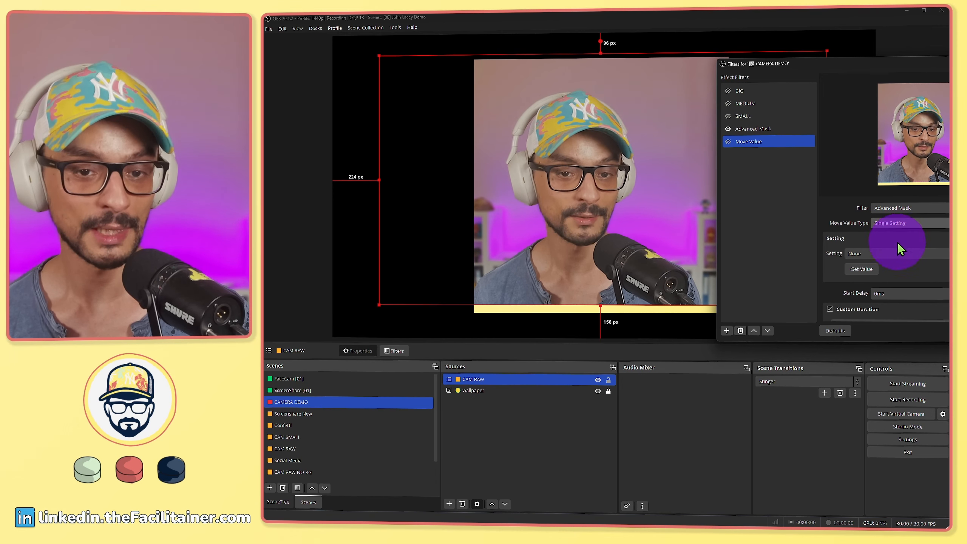
click(892, 254)
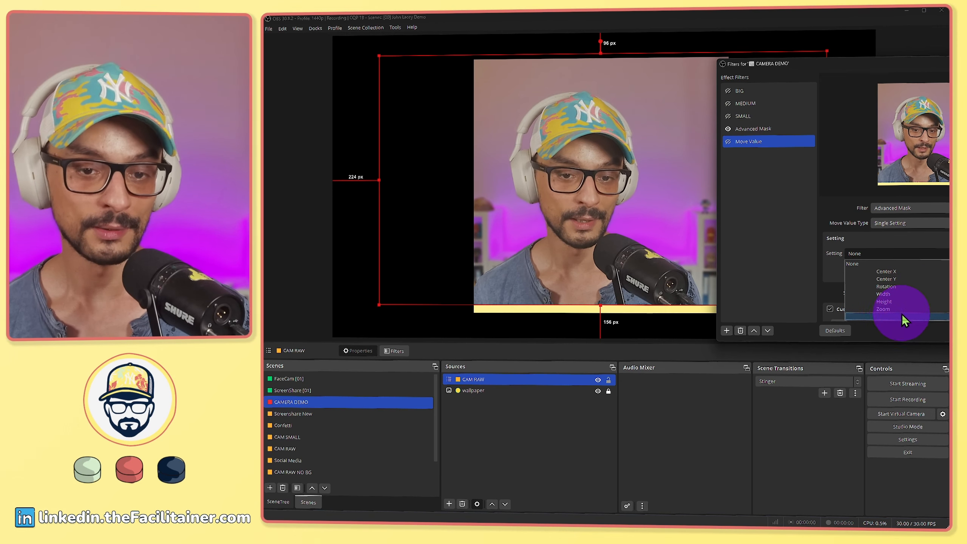
click(889, 317)
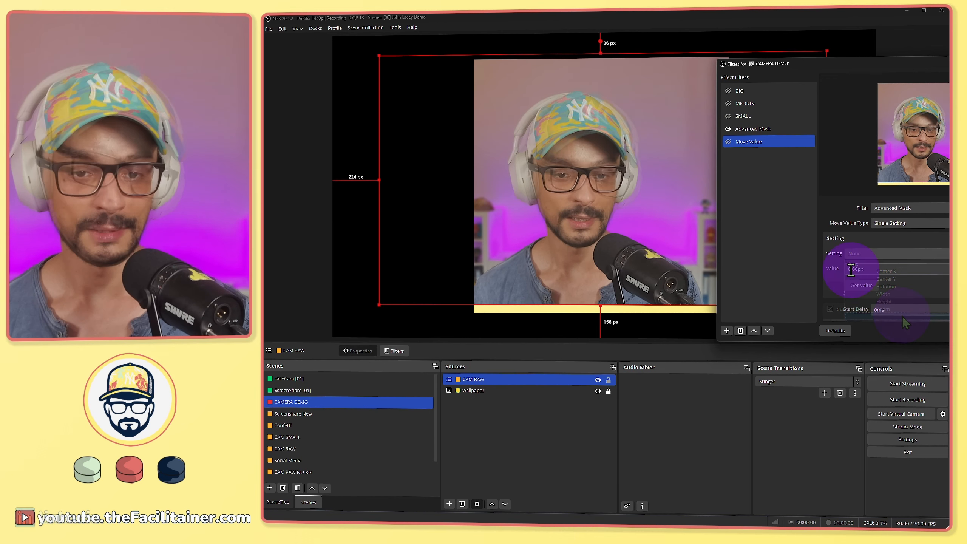
- Set the Move Value filter's value to 200 px and trigger the filter to animate the Advanced Mask's corners
text(200)
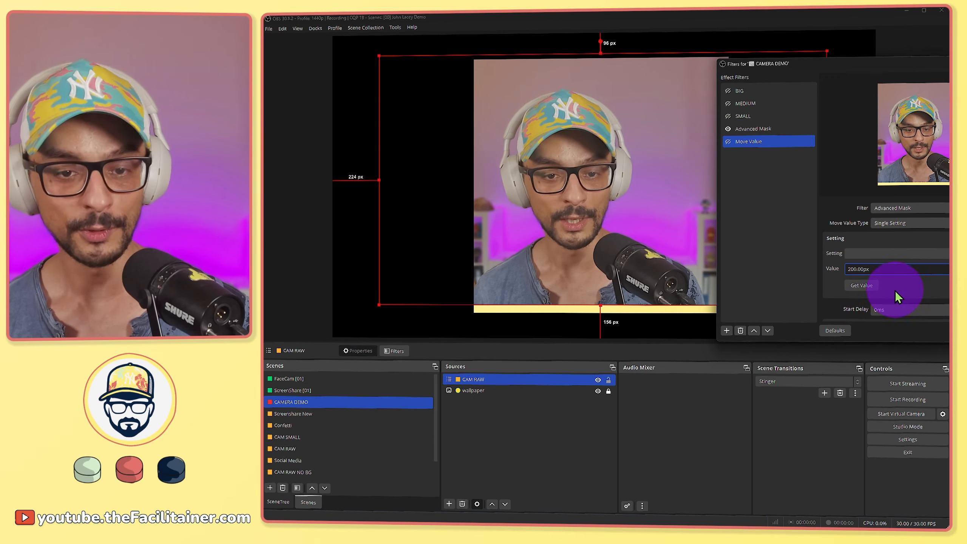
click(728, 145)
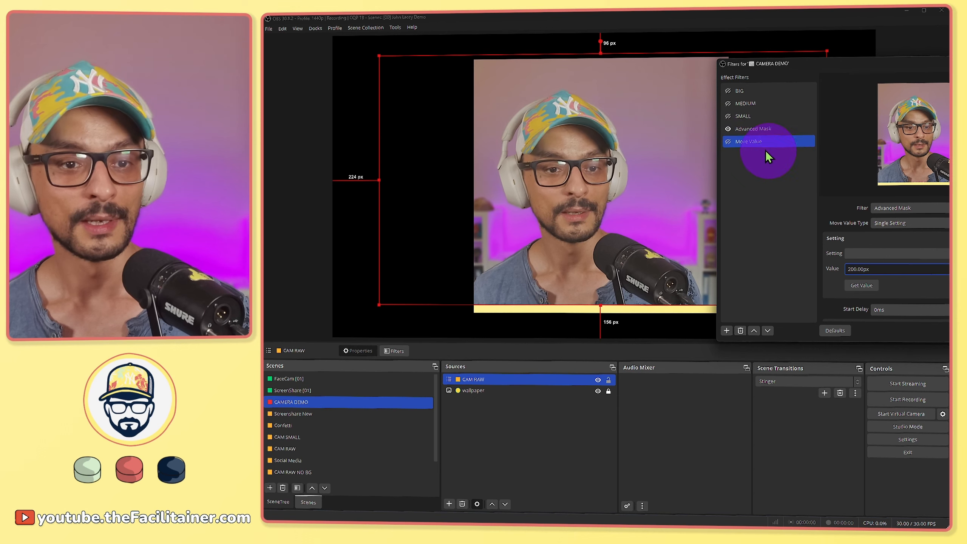
click(728, 142)
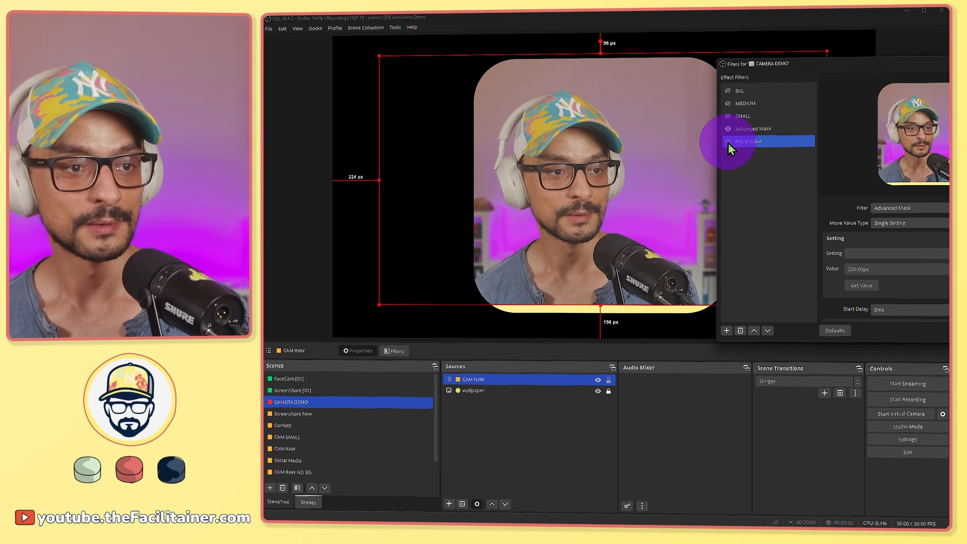
ctrl+click(728, 133)
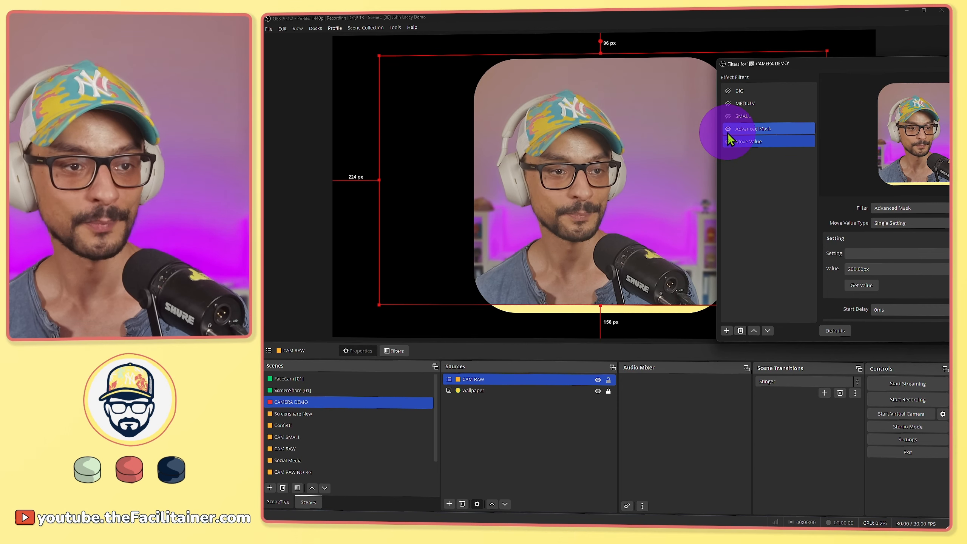
click(727, 144)
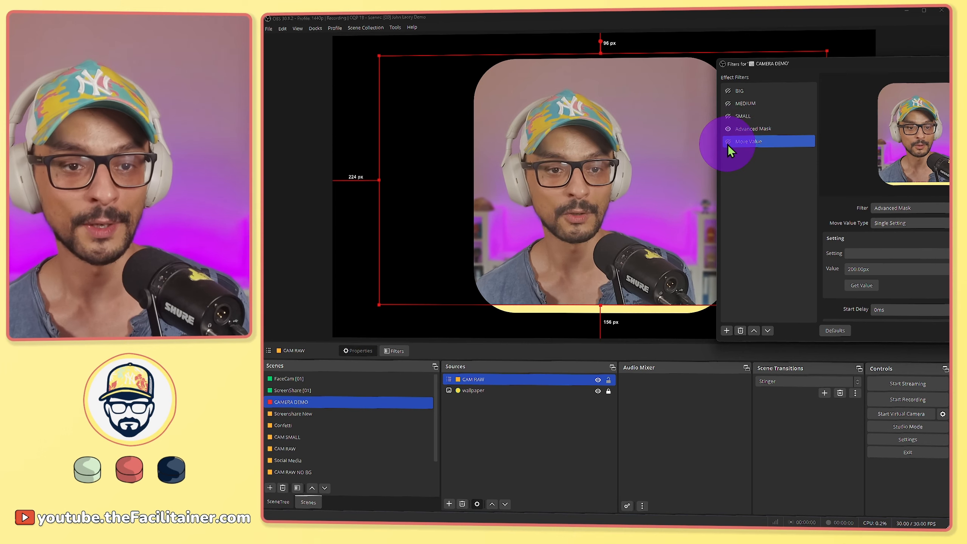
- Duplicate the Move Value filter under its default name and set the copy's value to 500 px
right_click(752, 144)
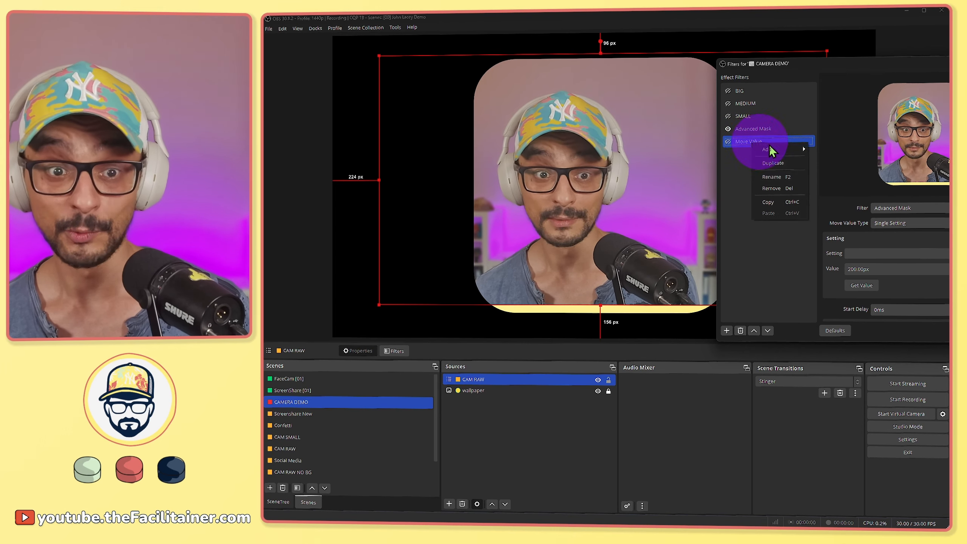
click(773, 166)
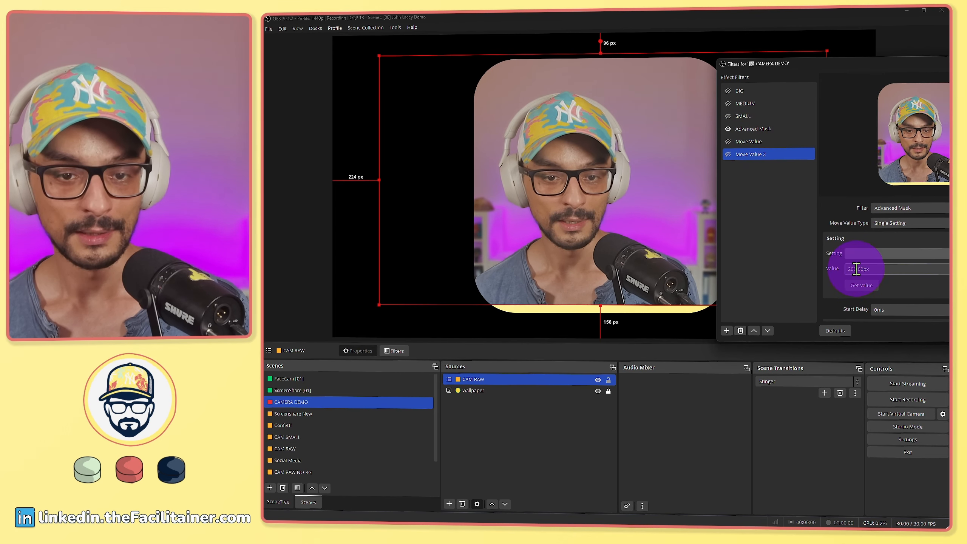
drag(857, 271, 827, 272)
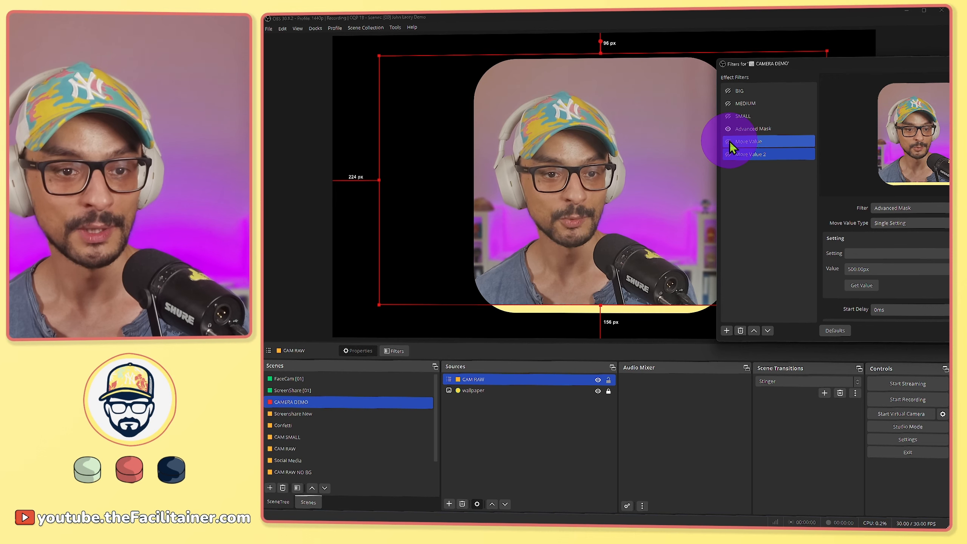
- Trigger the 500 px and 200 px Move Value filters alternately to preview the mask's corner animation
click(730, 154)
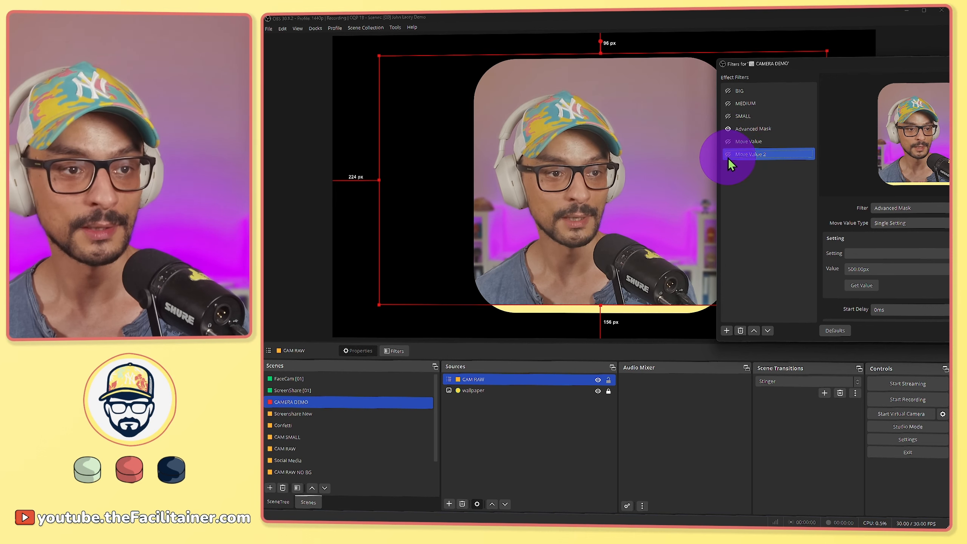
click(729, 156)
click(727, 144)
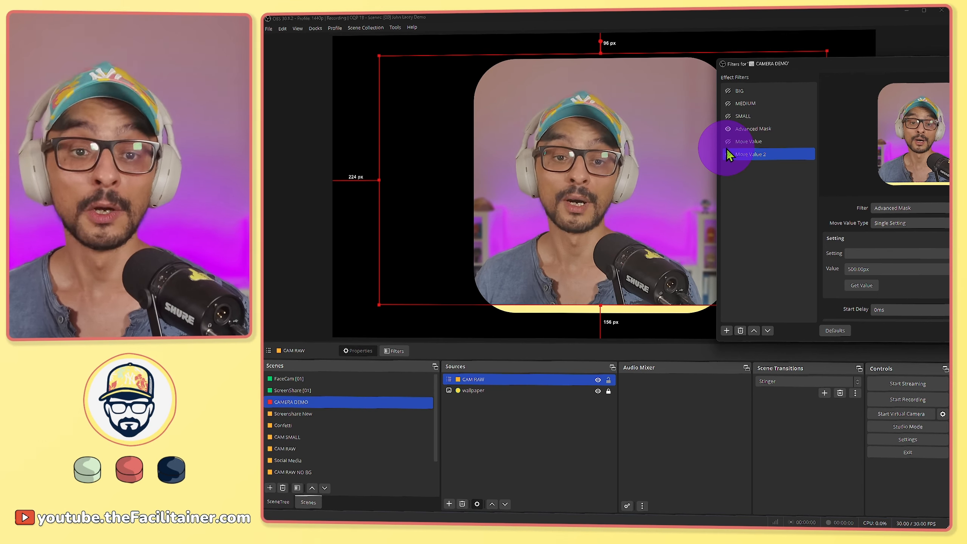
- Select the original Move Value filter and move the filters window fully into view to expose its settings
ctrl+click(748, 102)
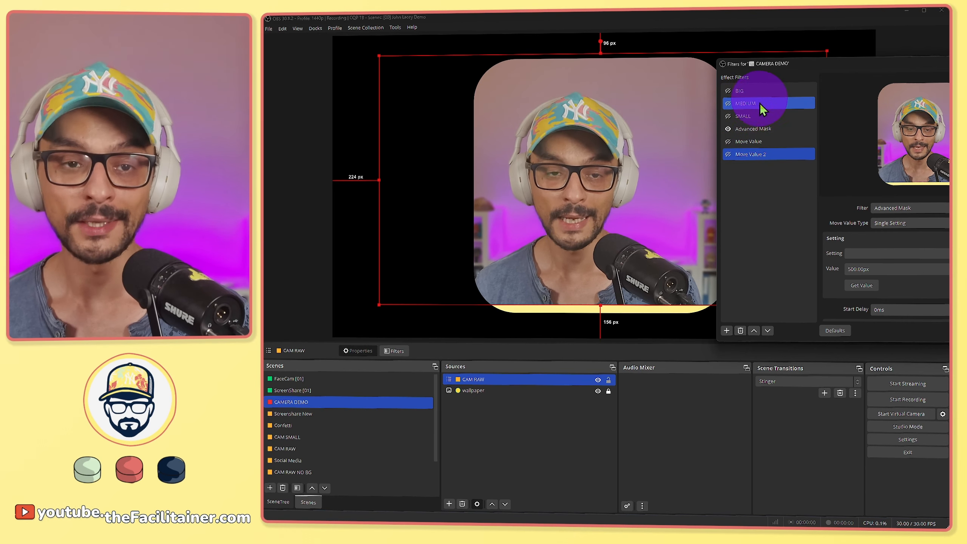
click(777, 156)
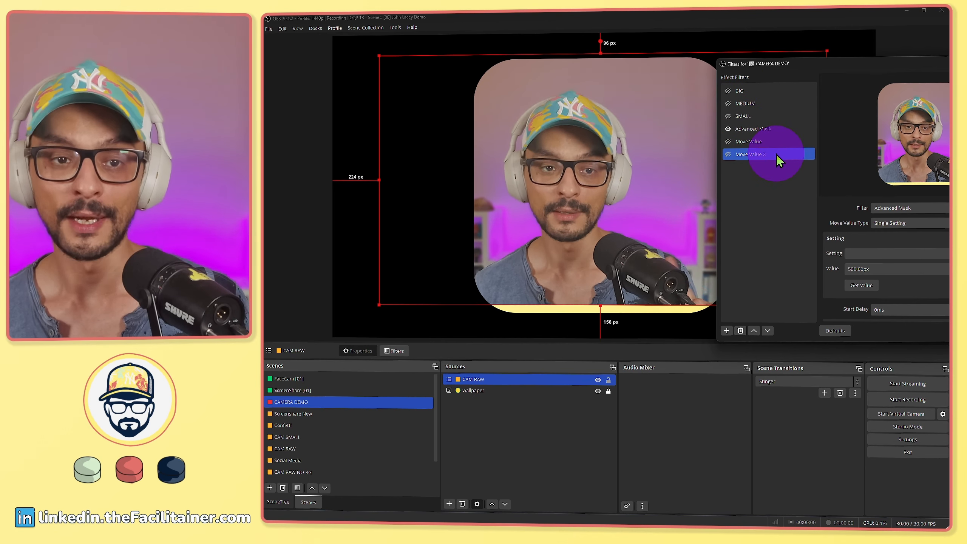
click(774, 143)
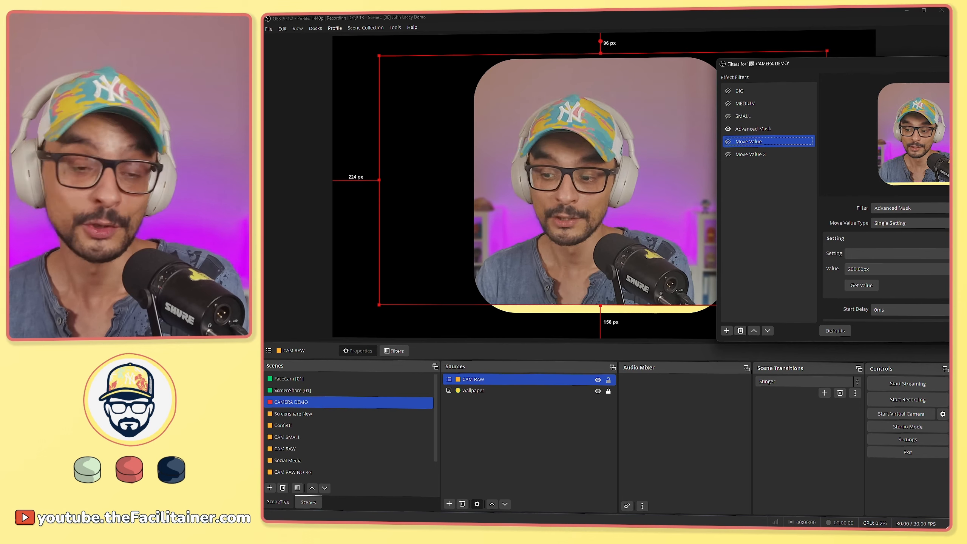
drag(915, 71, 745, 118)
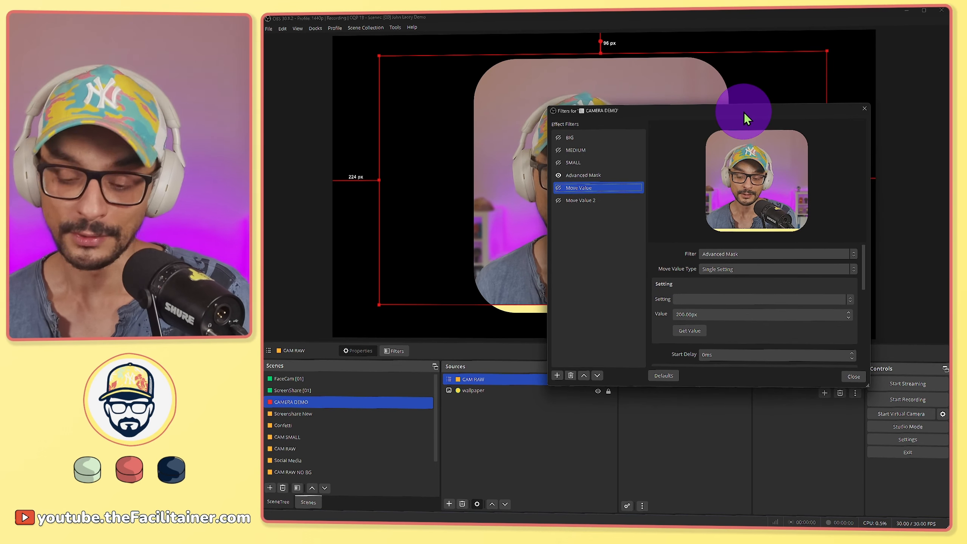